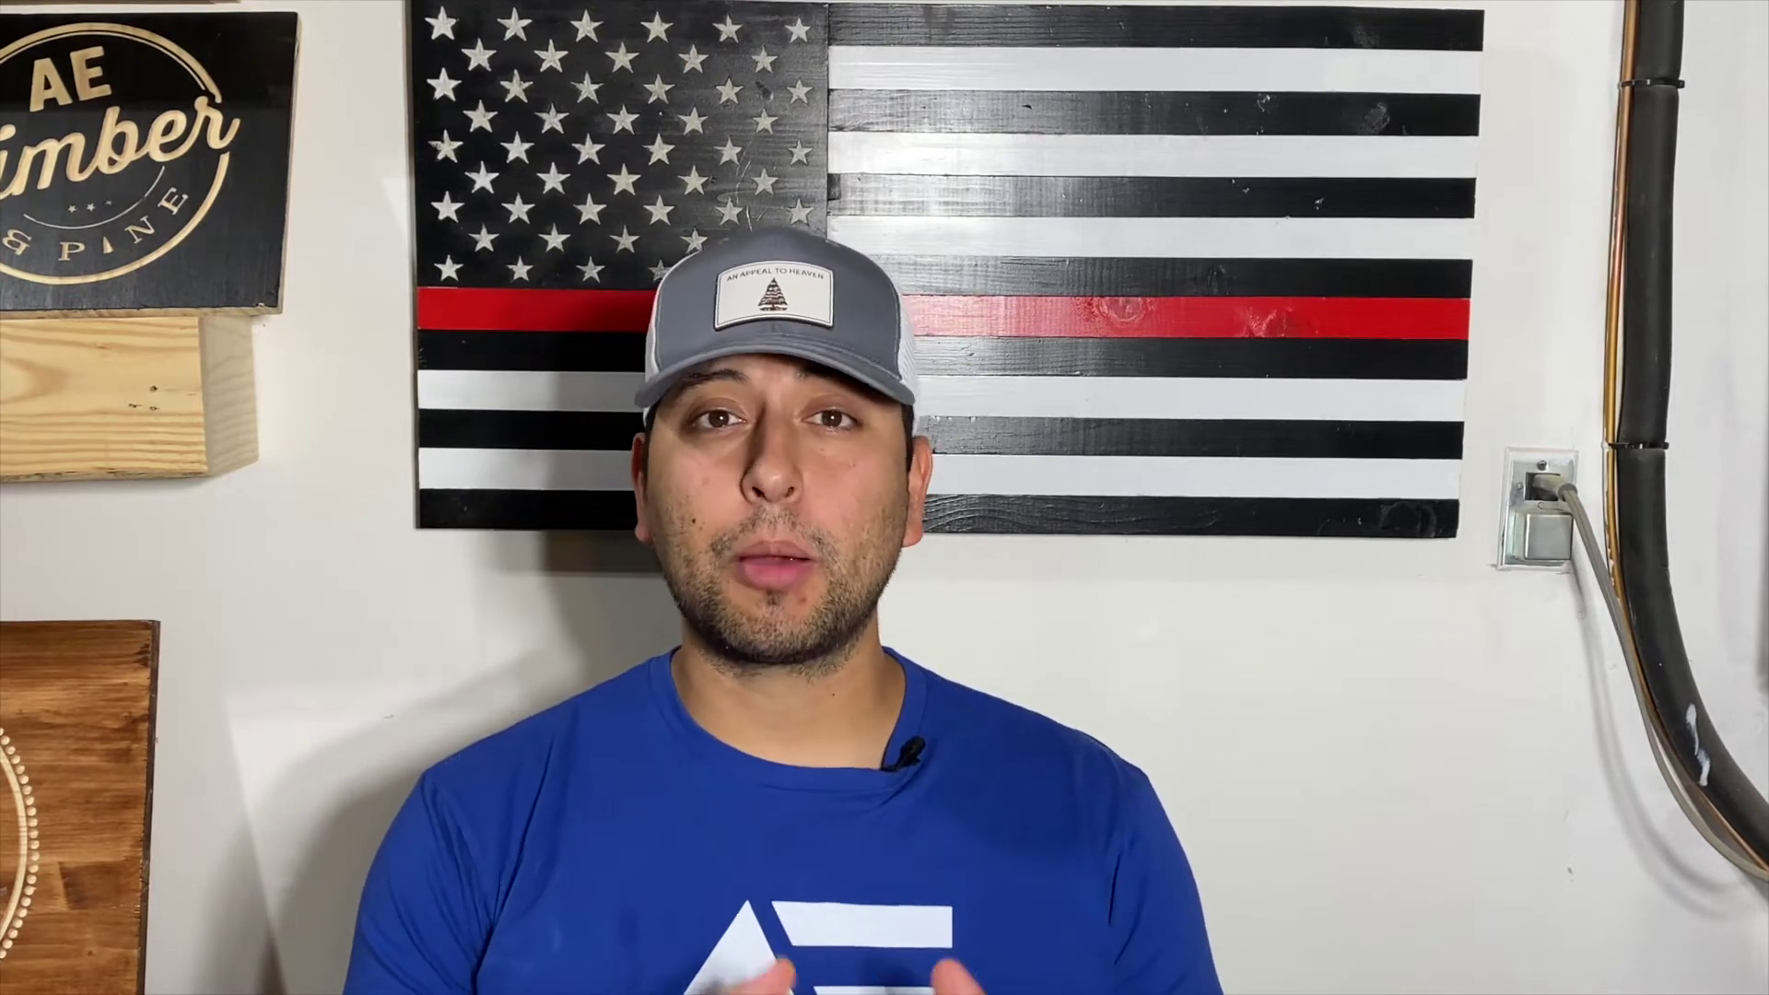
- Scroll the Create Pro page down to Save Standard G-code and highlight its heading and paragraphs
left_click(300, 737)
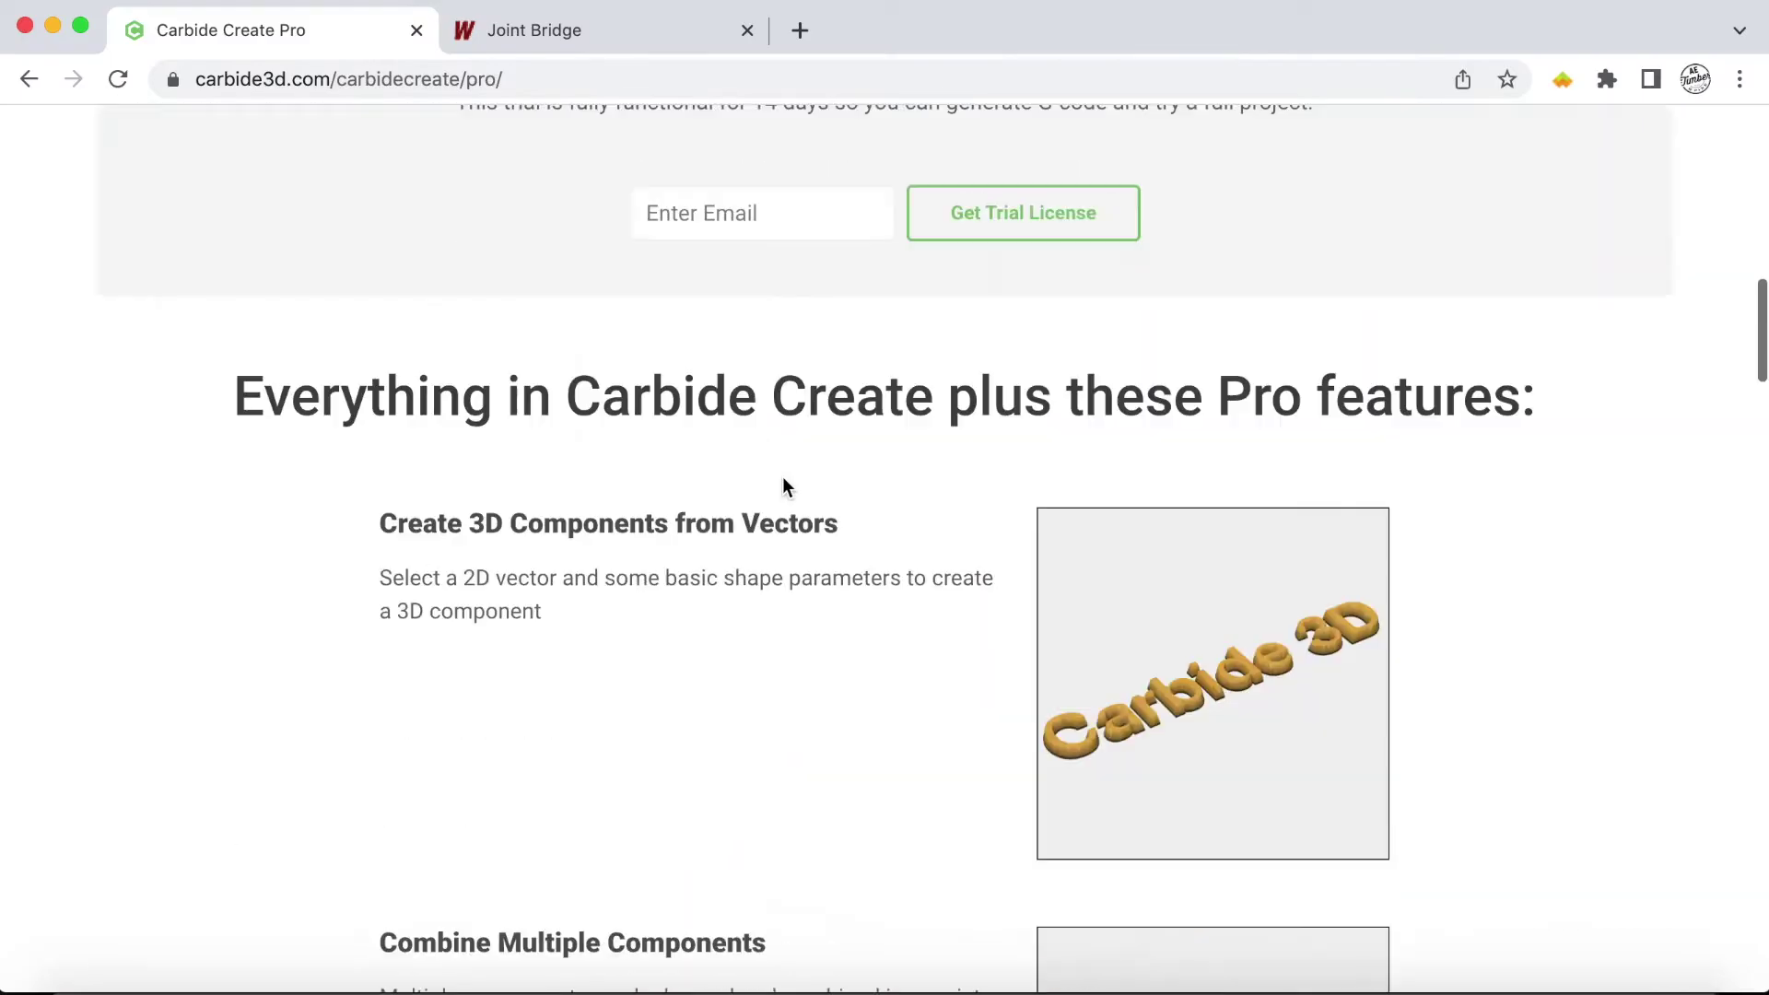
scroll(783, 478, "down", 20)
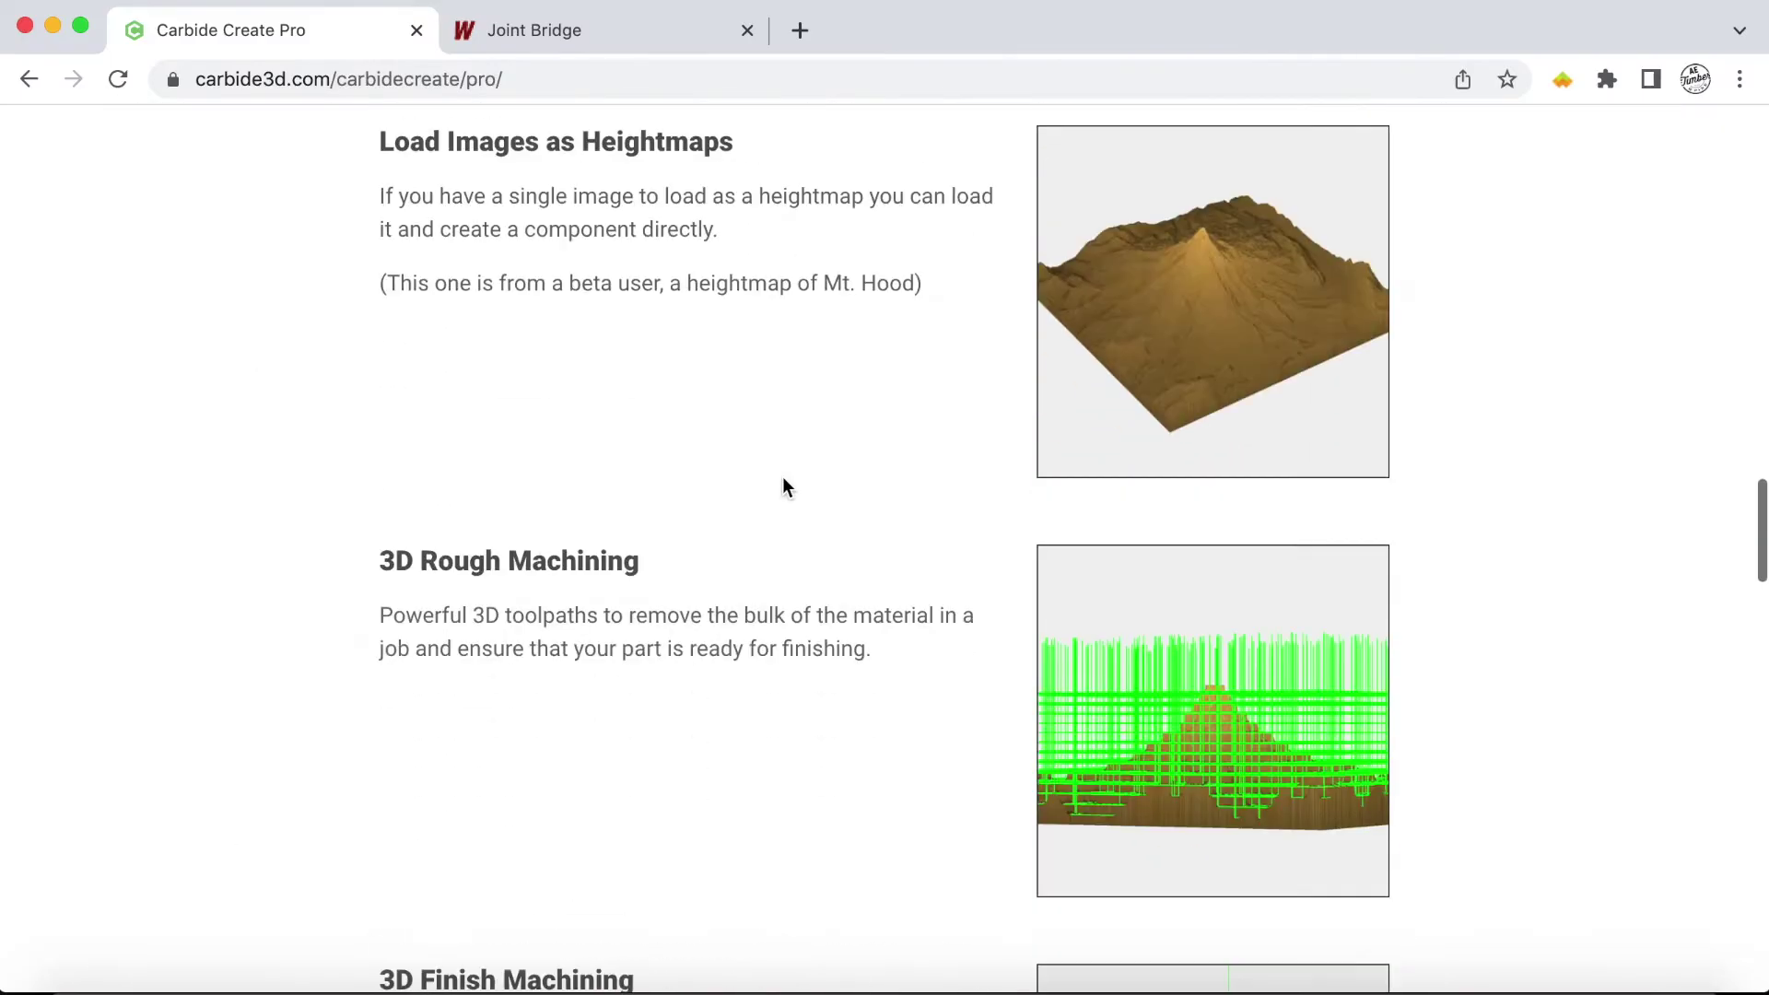
scroll(783, 478, "down", 10)
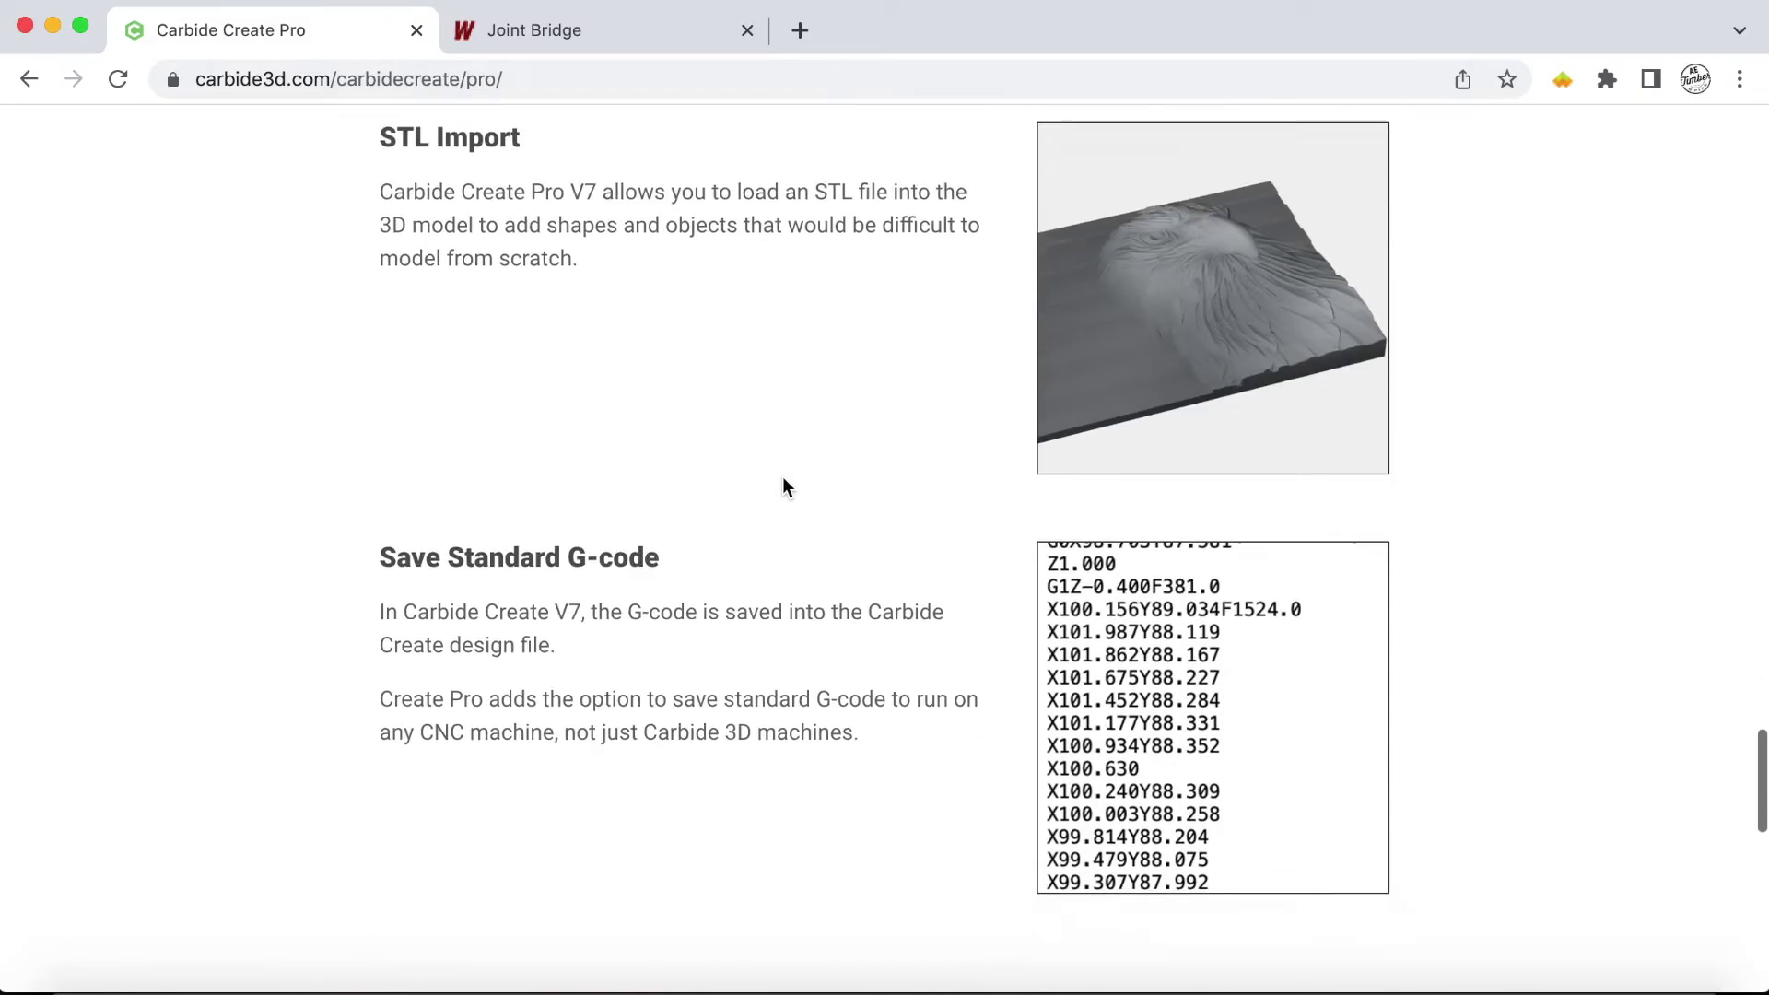
left_click_drag(381, 454, 861, 645)
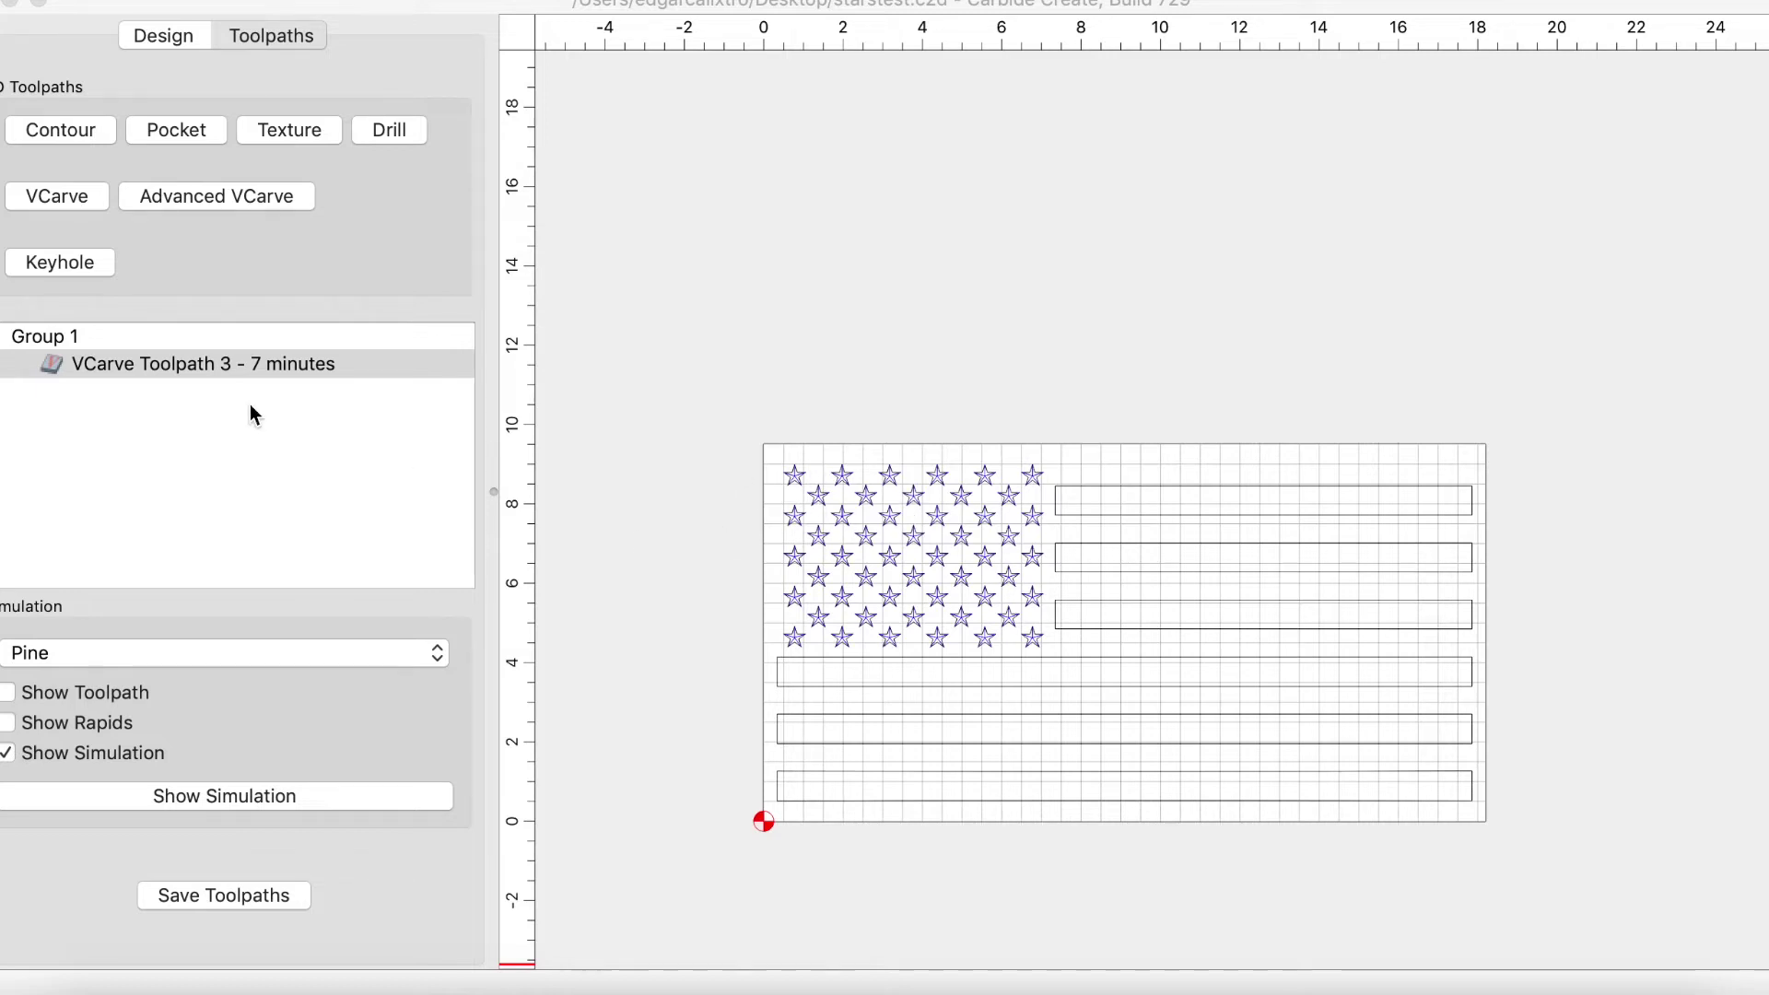
- Save the flag's V-carve toolpath to a new C2D file named starstest on the Desktop
left_click(225, 815)
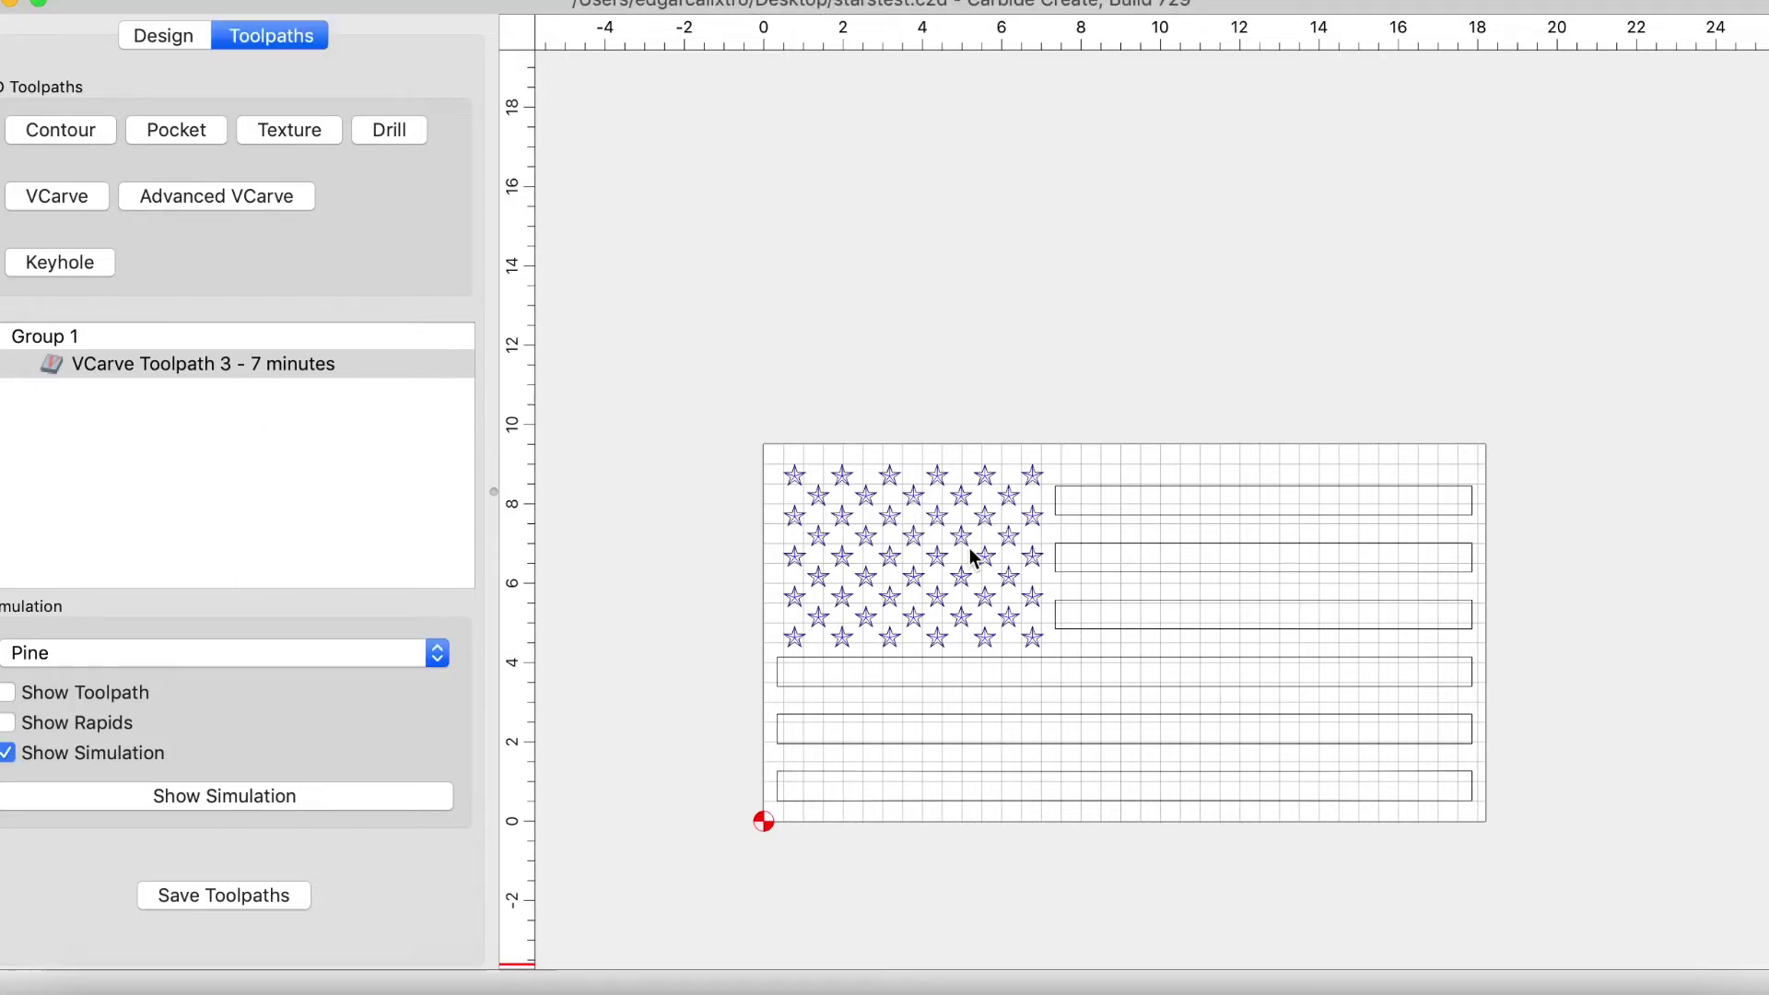
left_click(209, 905)
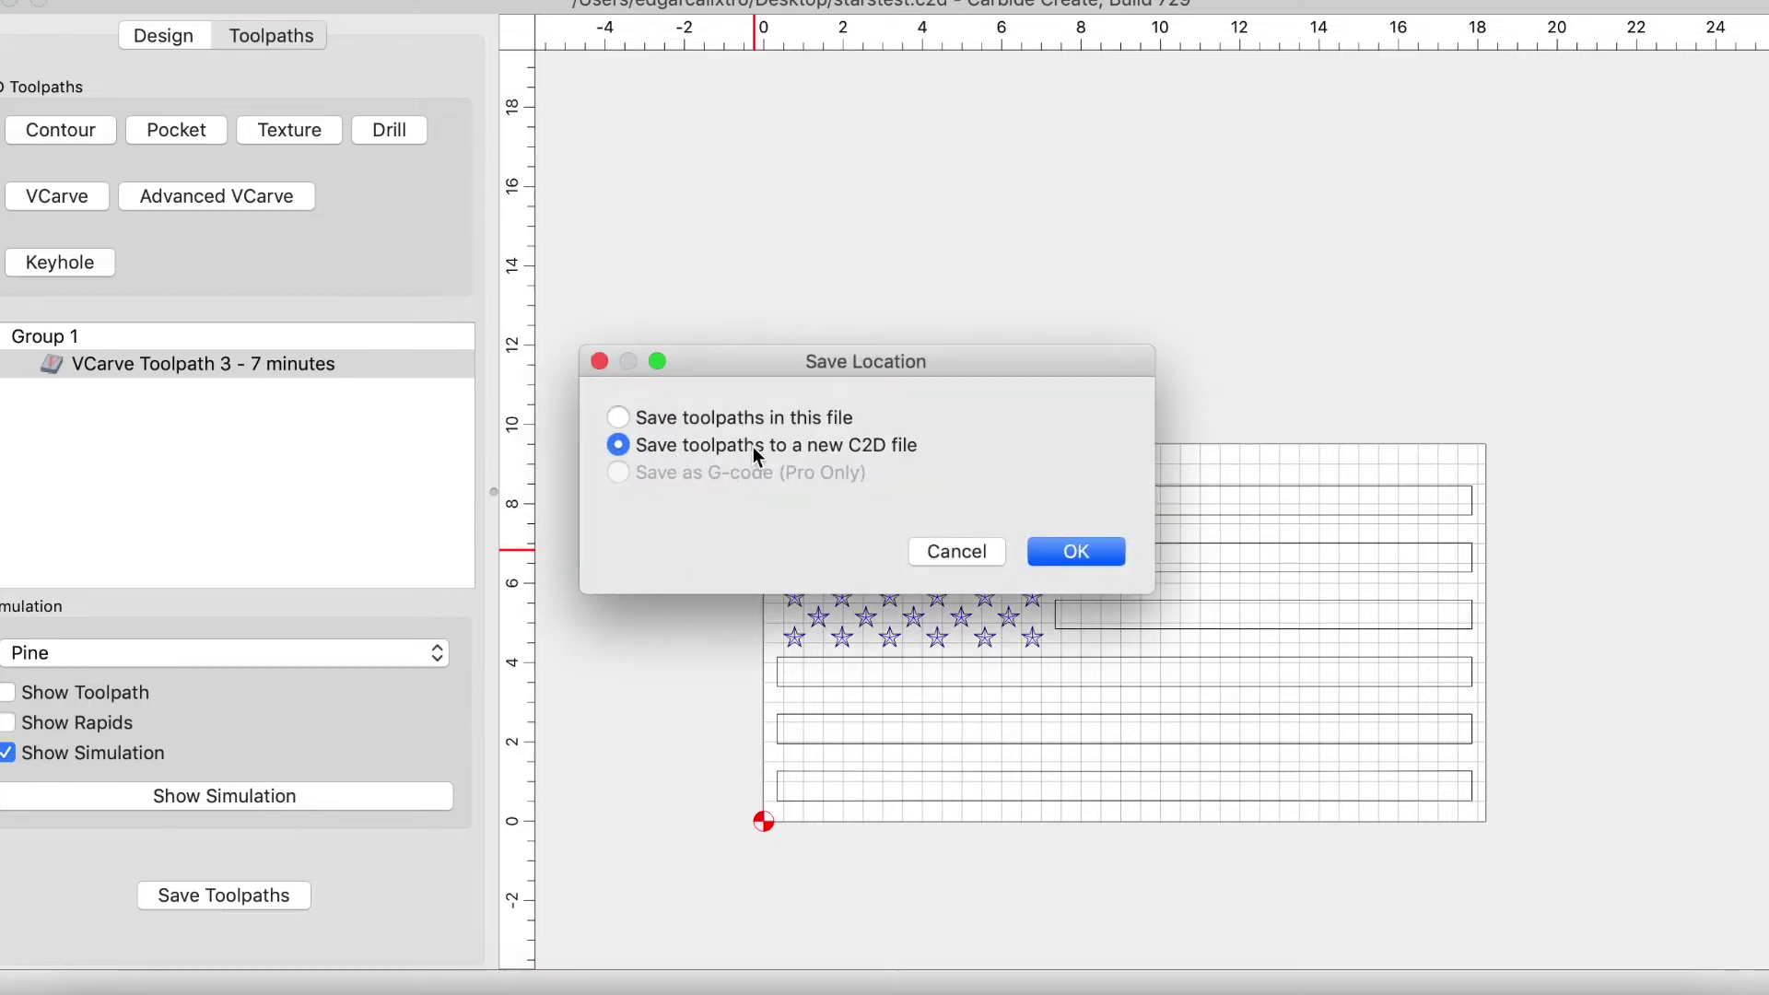
left_click(1076, 551)
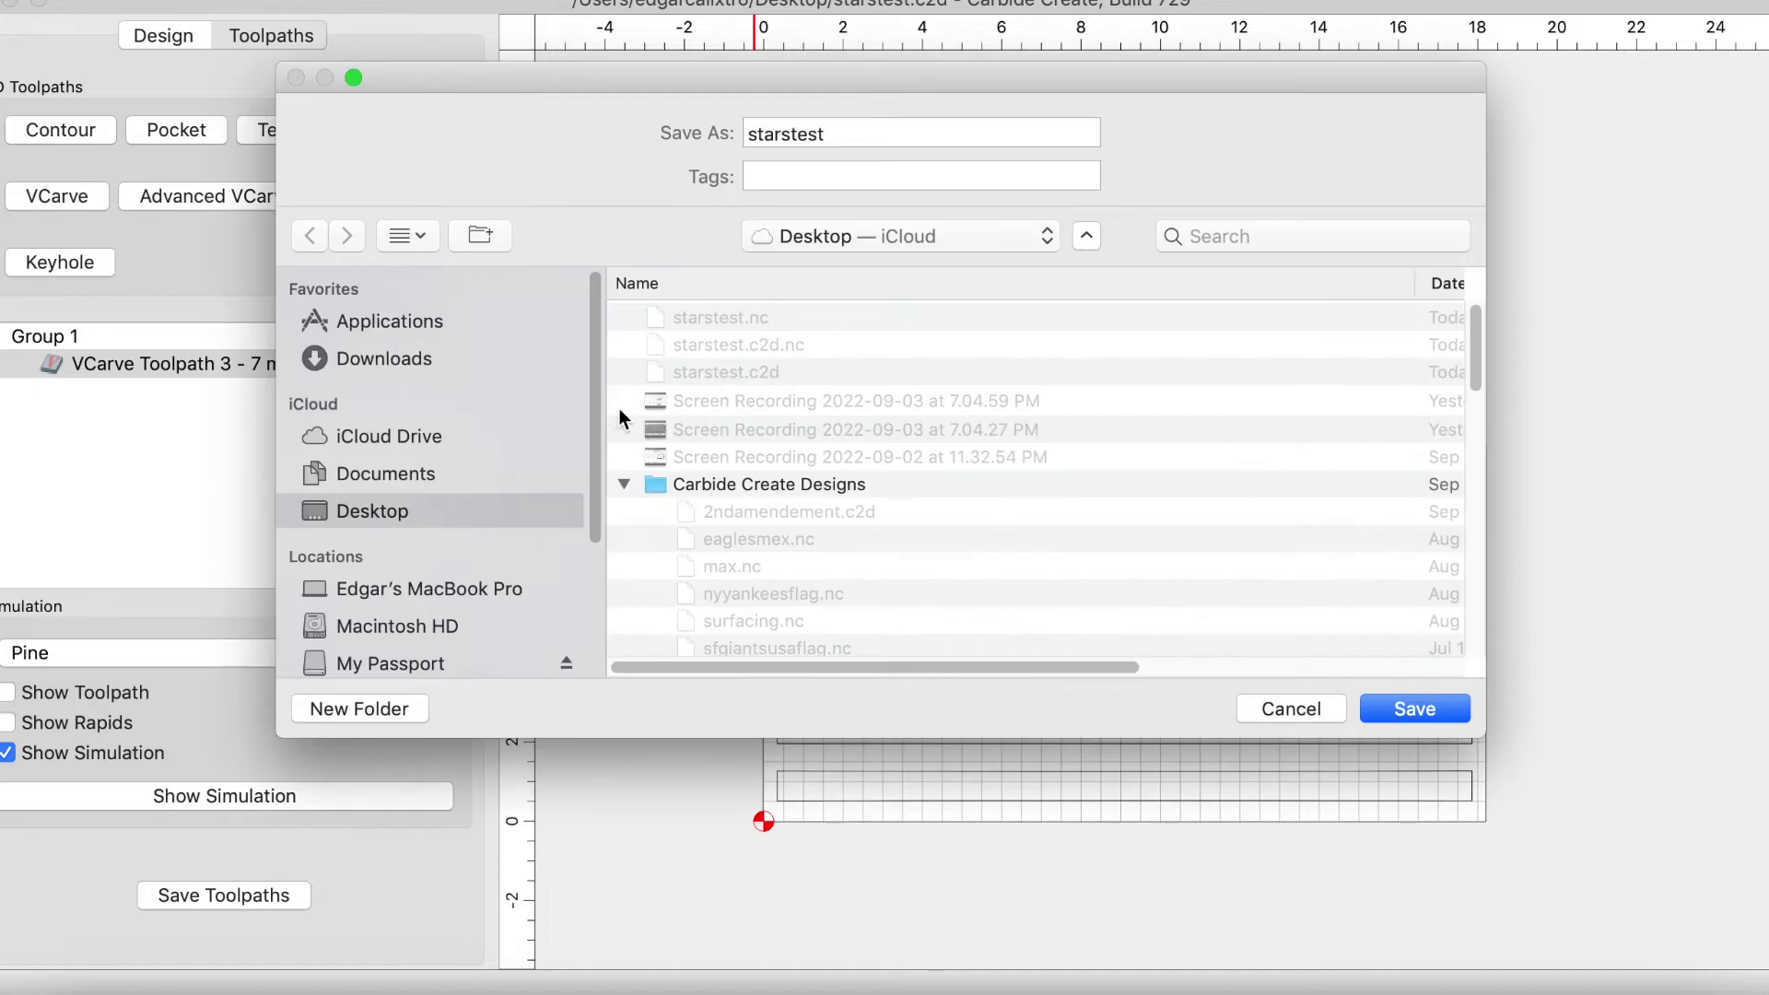
left_click(1445, 710)
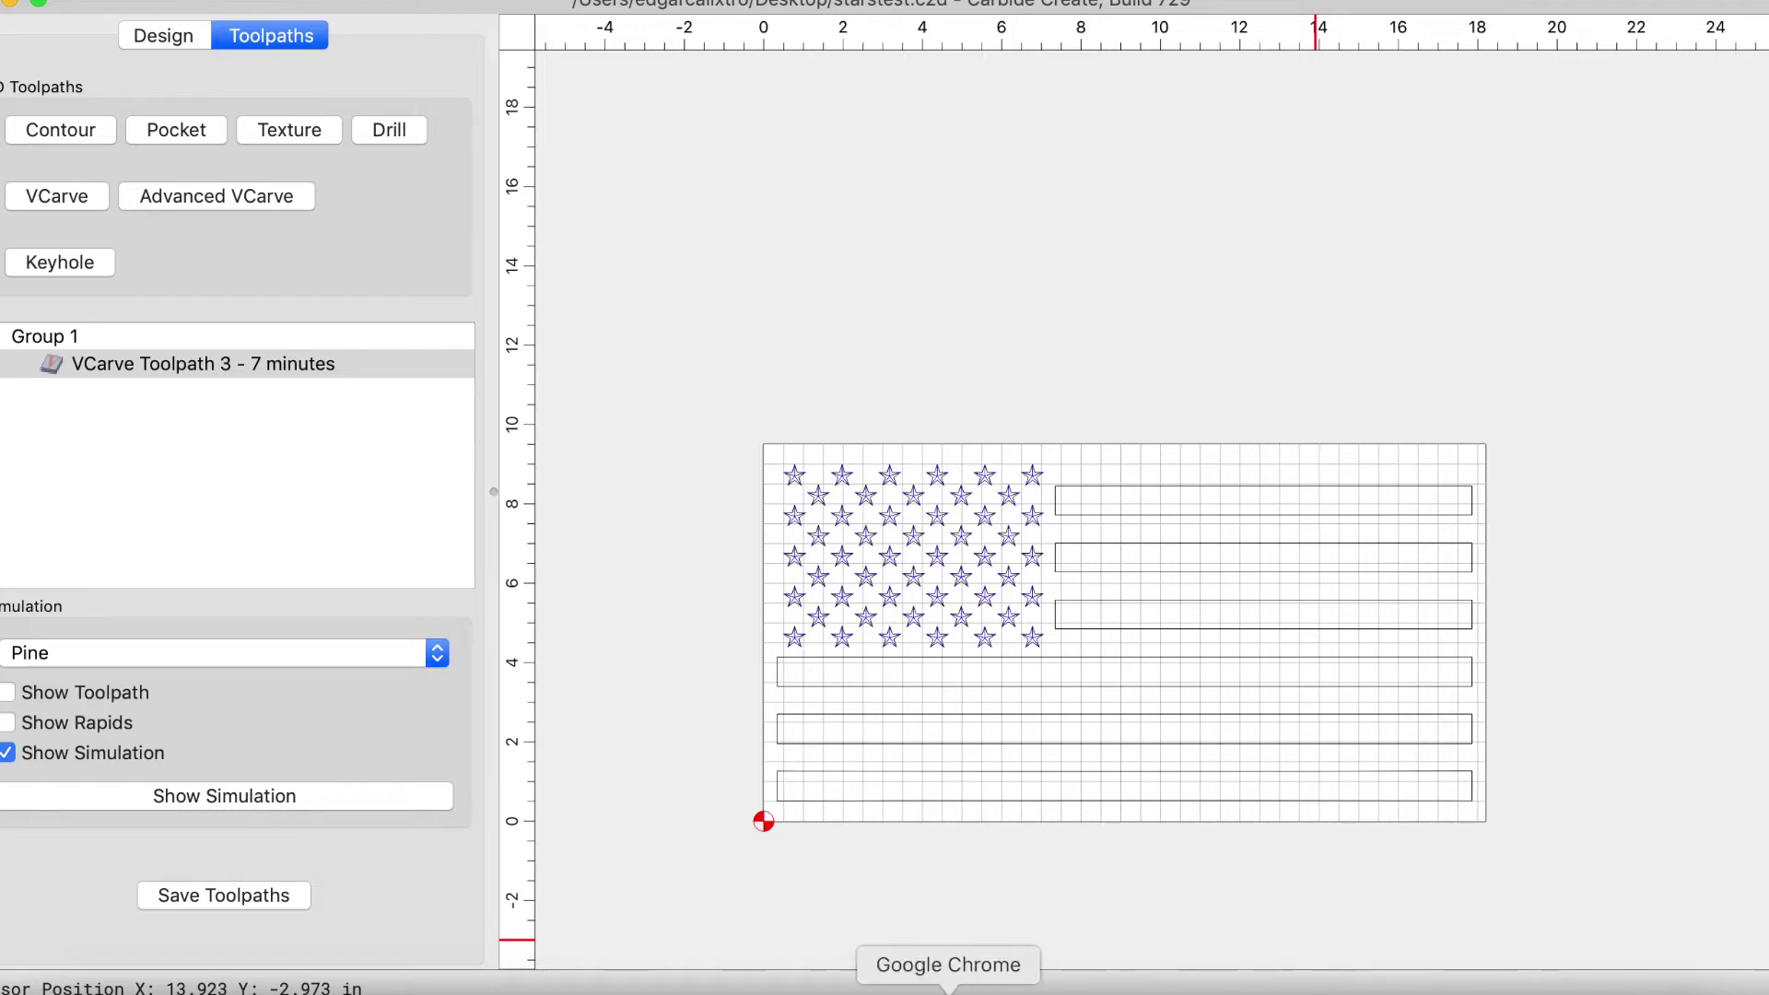
left_click(1354, 986)
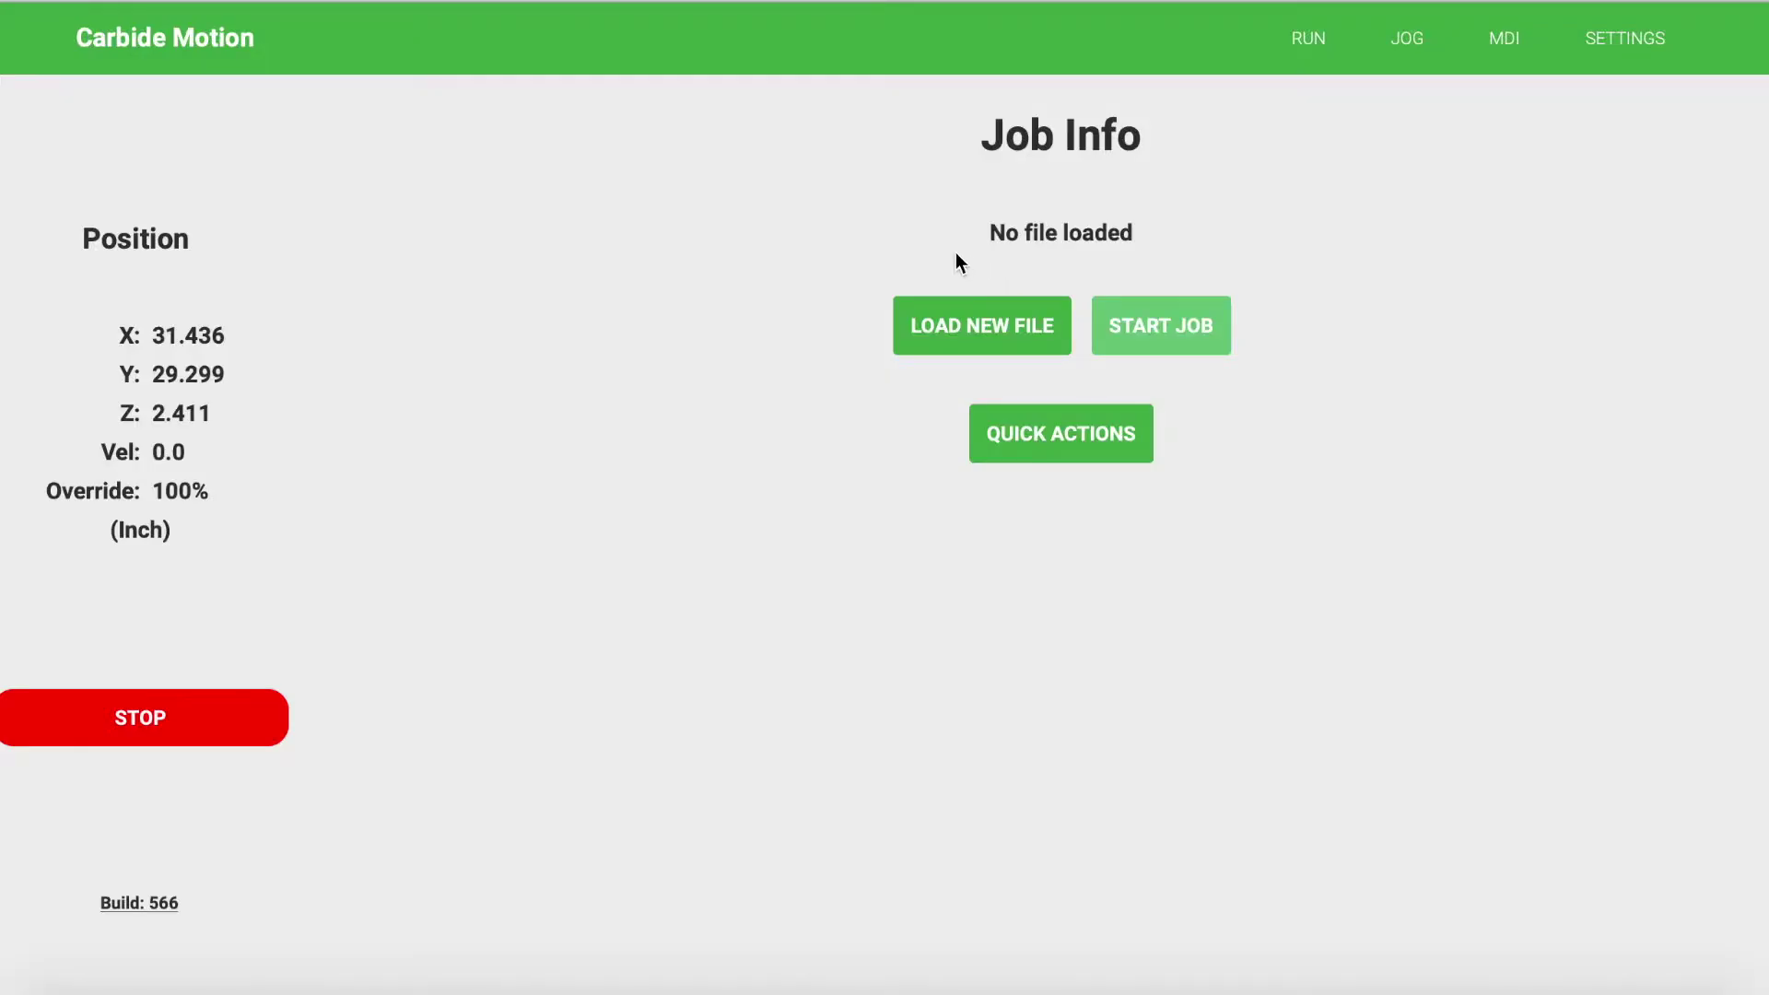
- Load starstest.c2d as the job and view its details: 18.19×9.50×0.75 in stock, tool #302
left_click(987, 337)
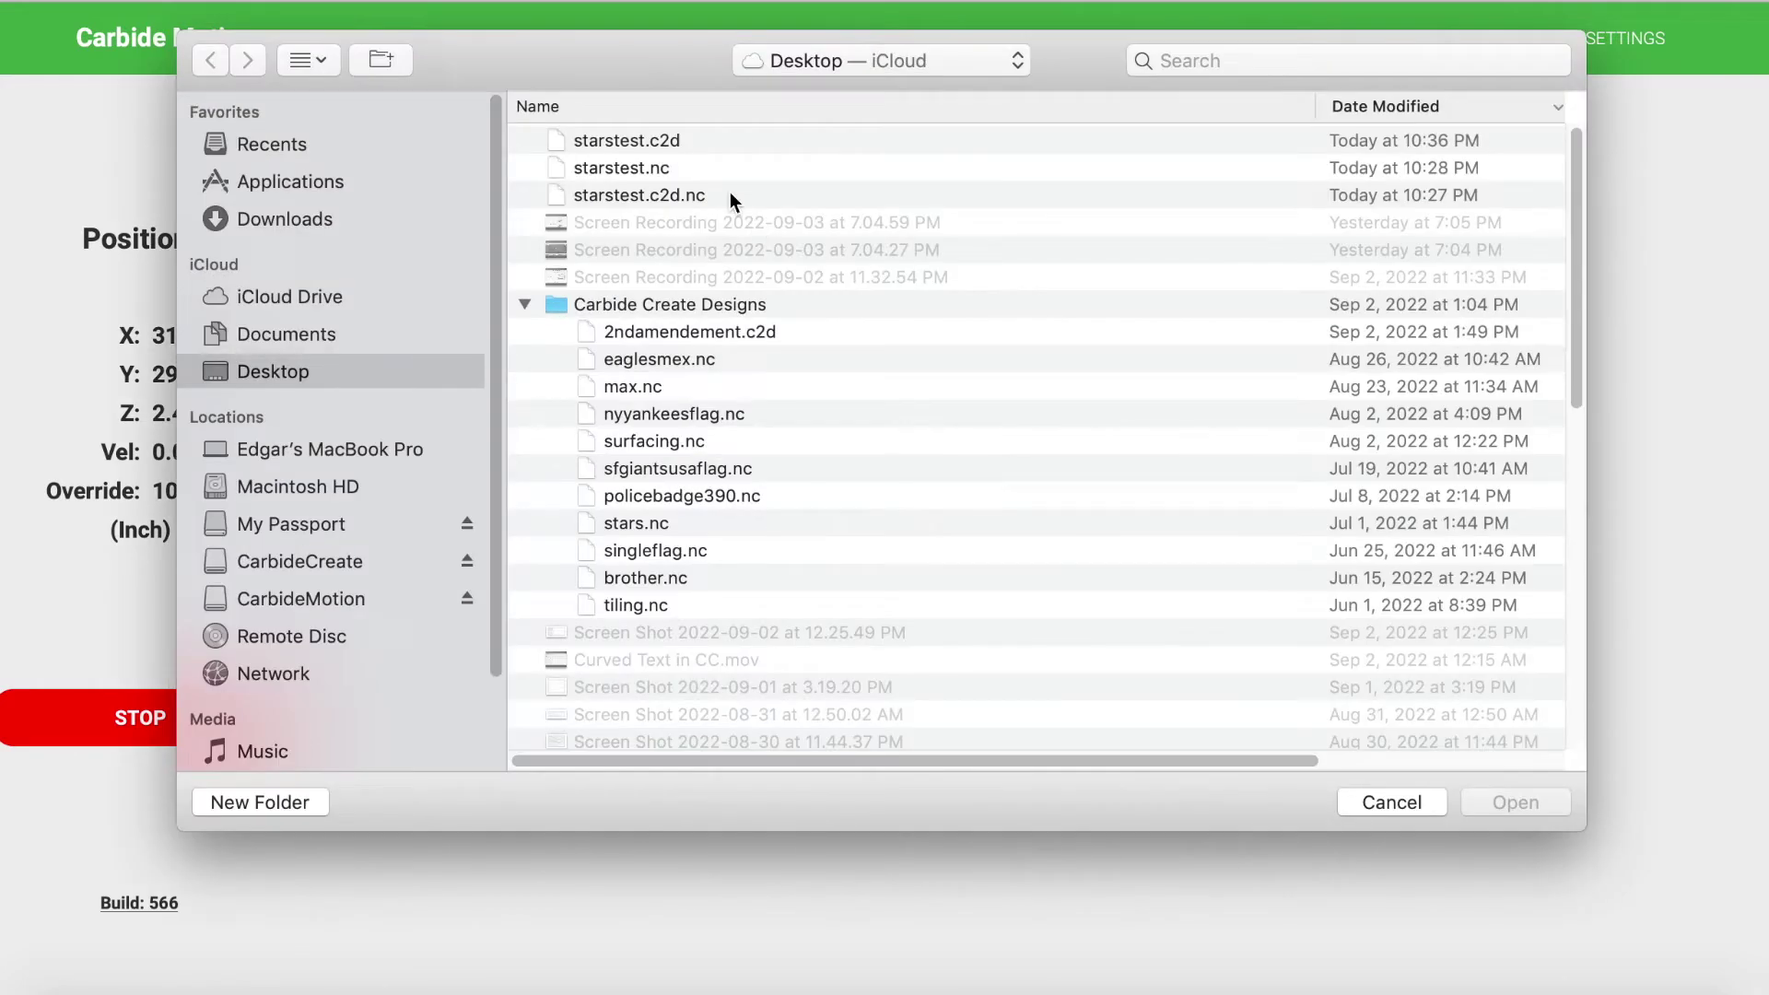
double_click(652, 143)
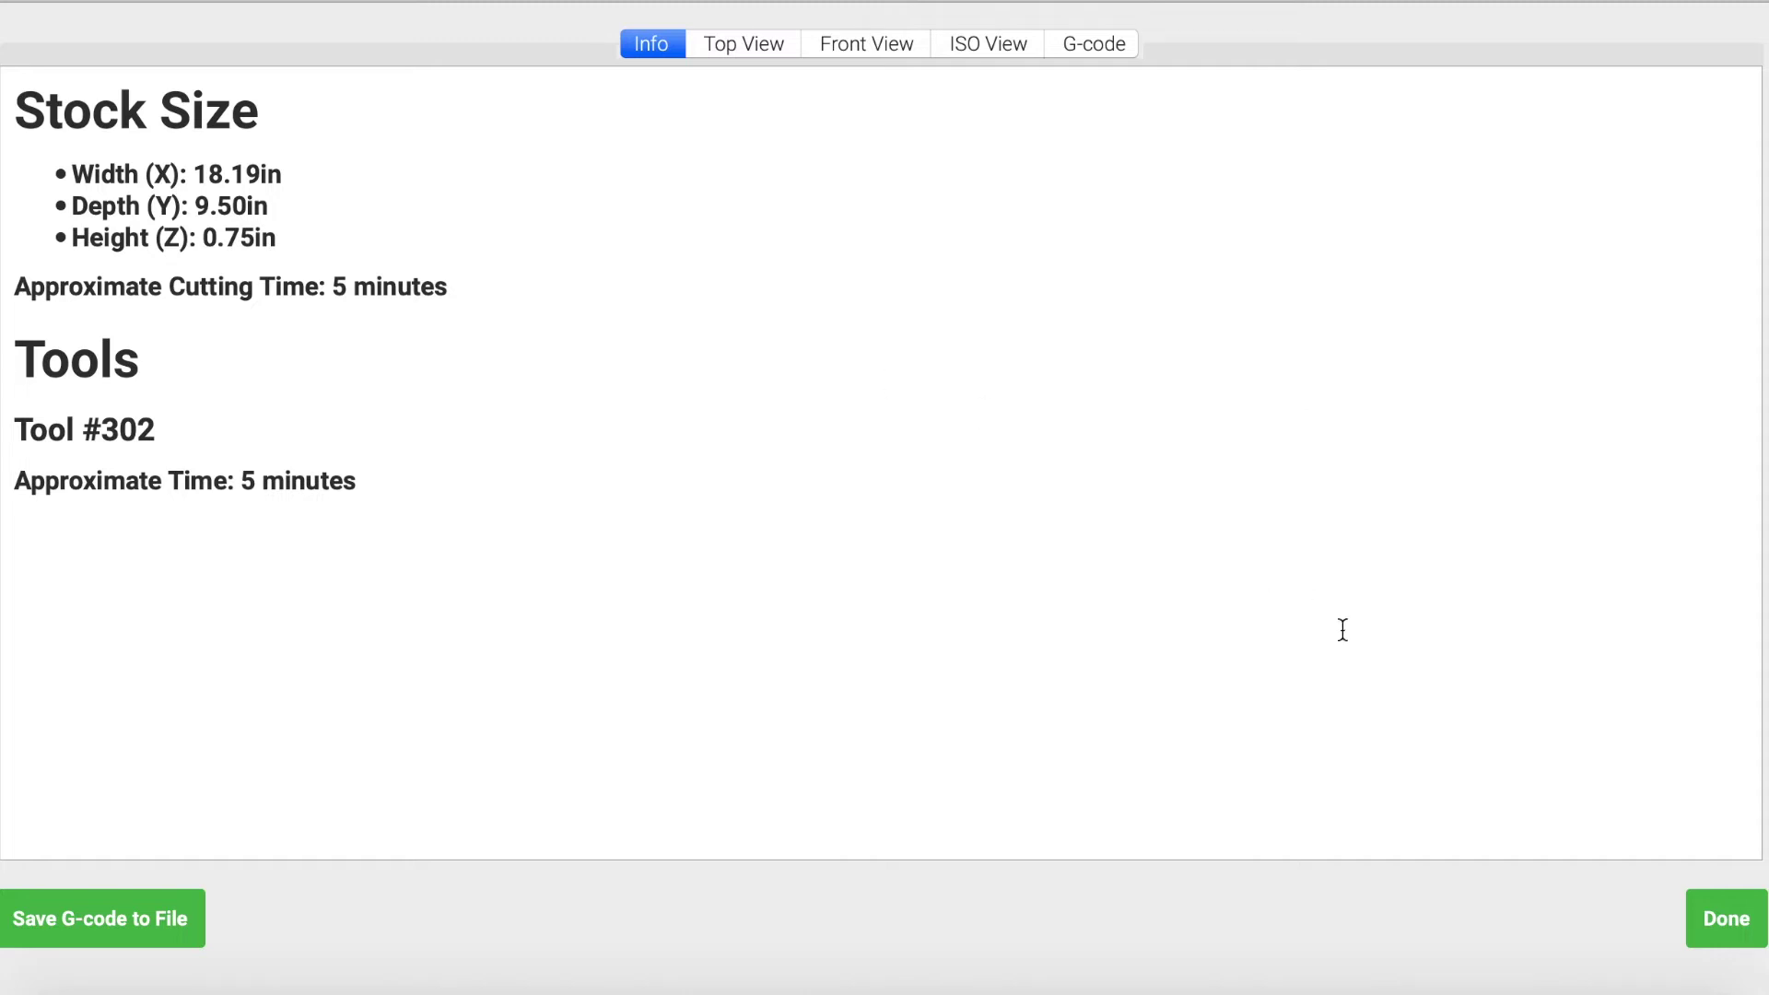
left_click(1686, 901)
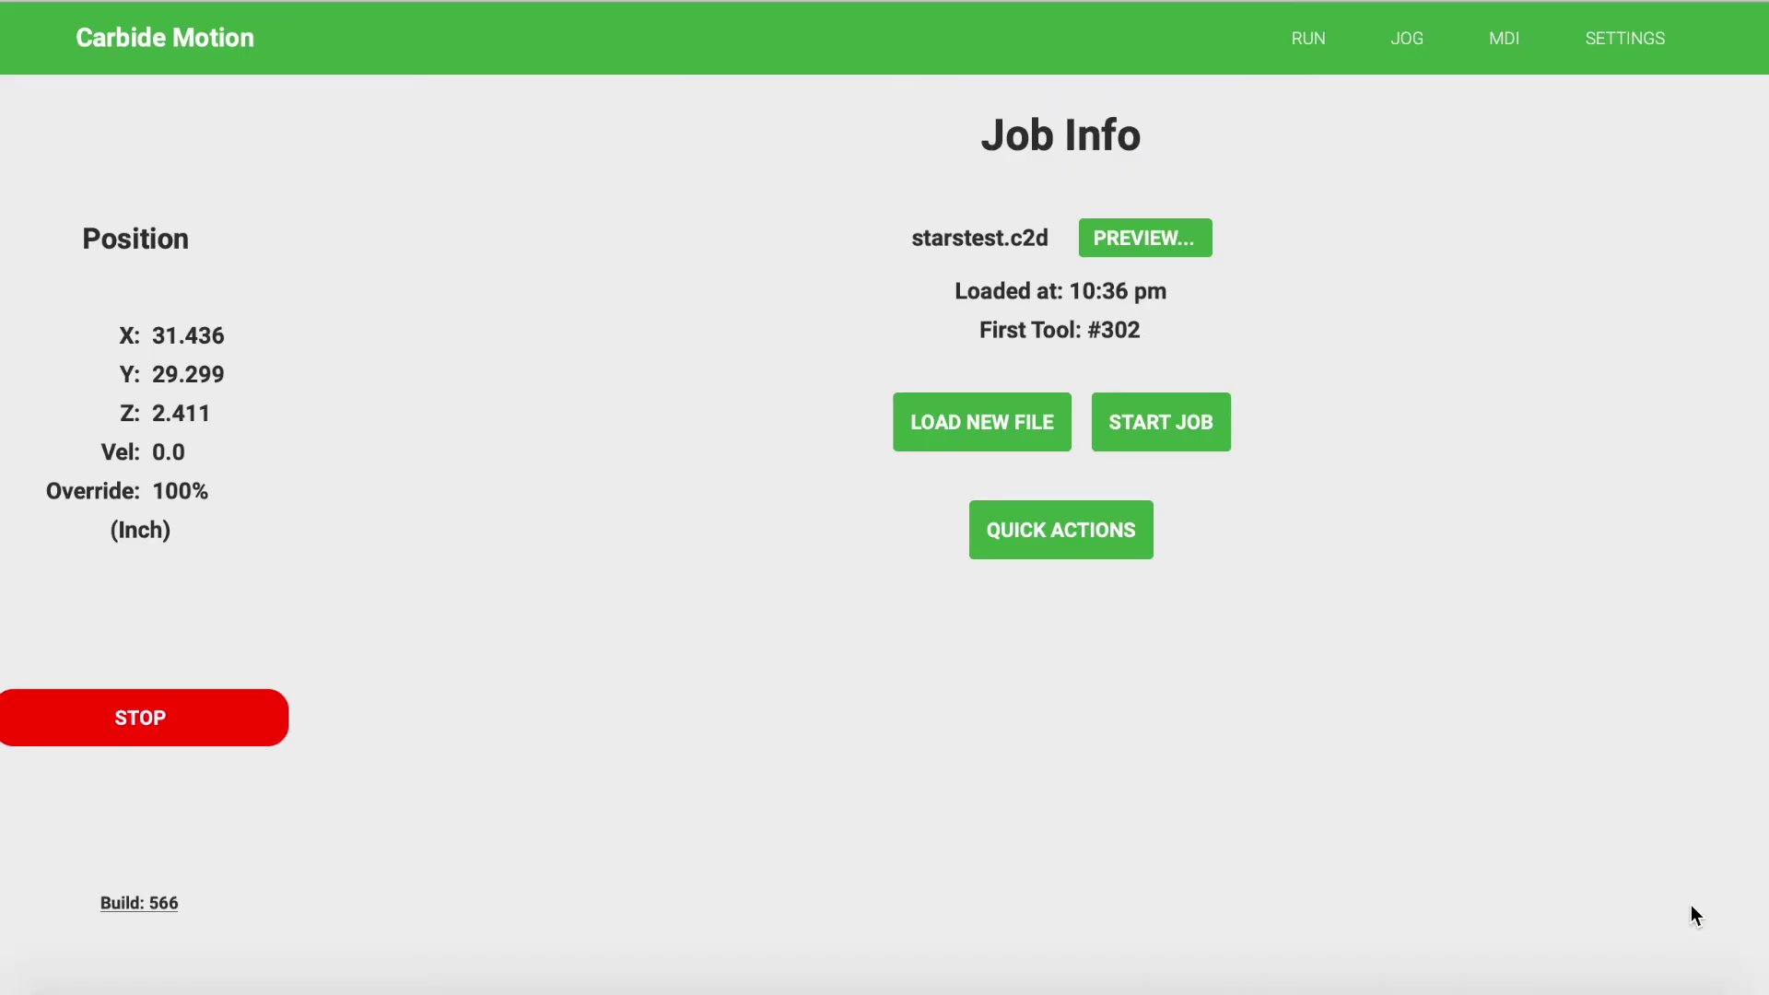
left_click(1174, 426)
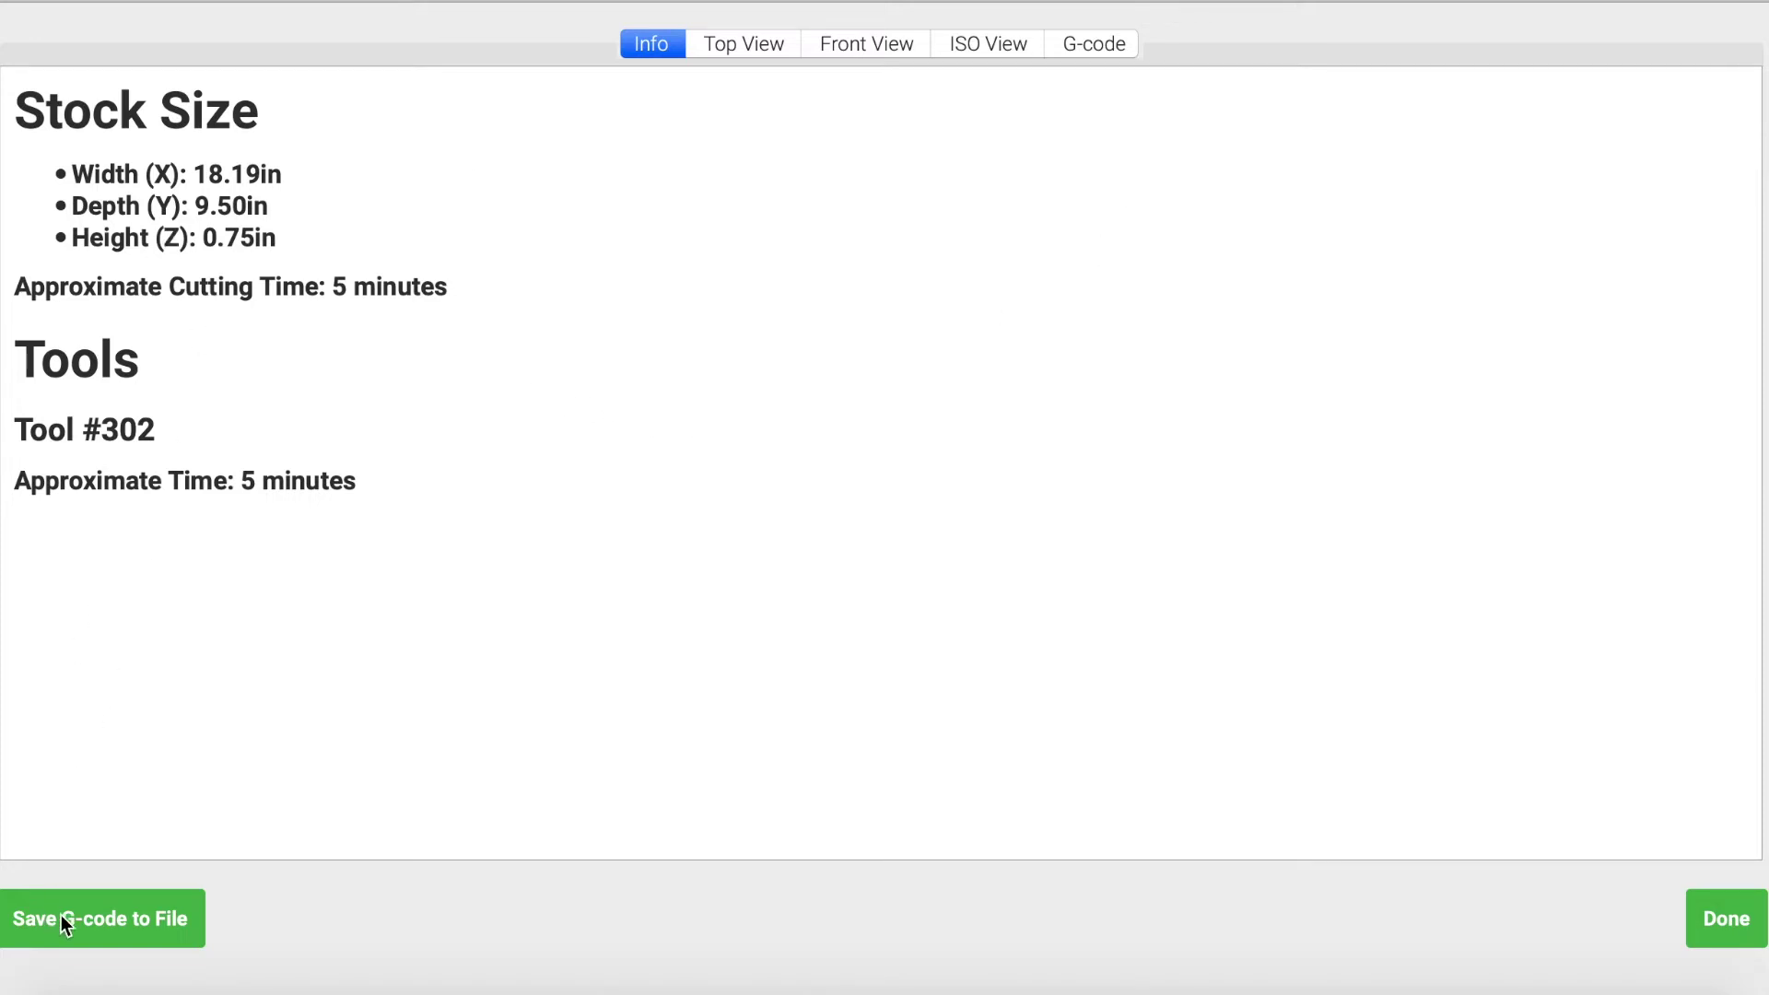
left_click(136, 910)
- Change the extension to .nc and save the G-code as starstest.nc on the Desktop, replacing the old copy
left_click_drag(866, 237, 840, 235)
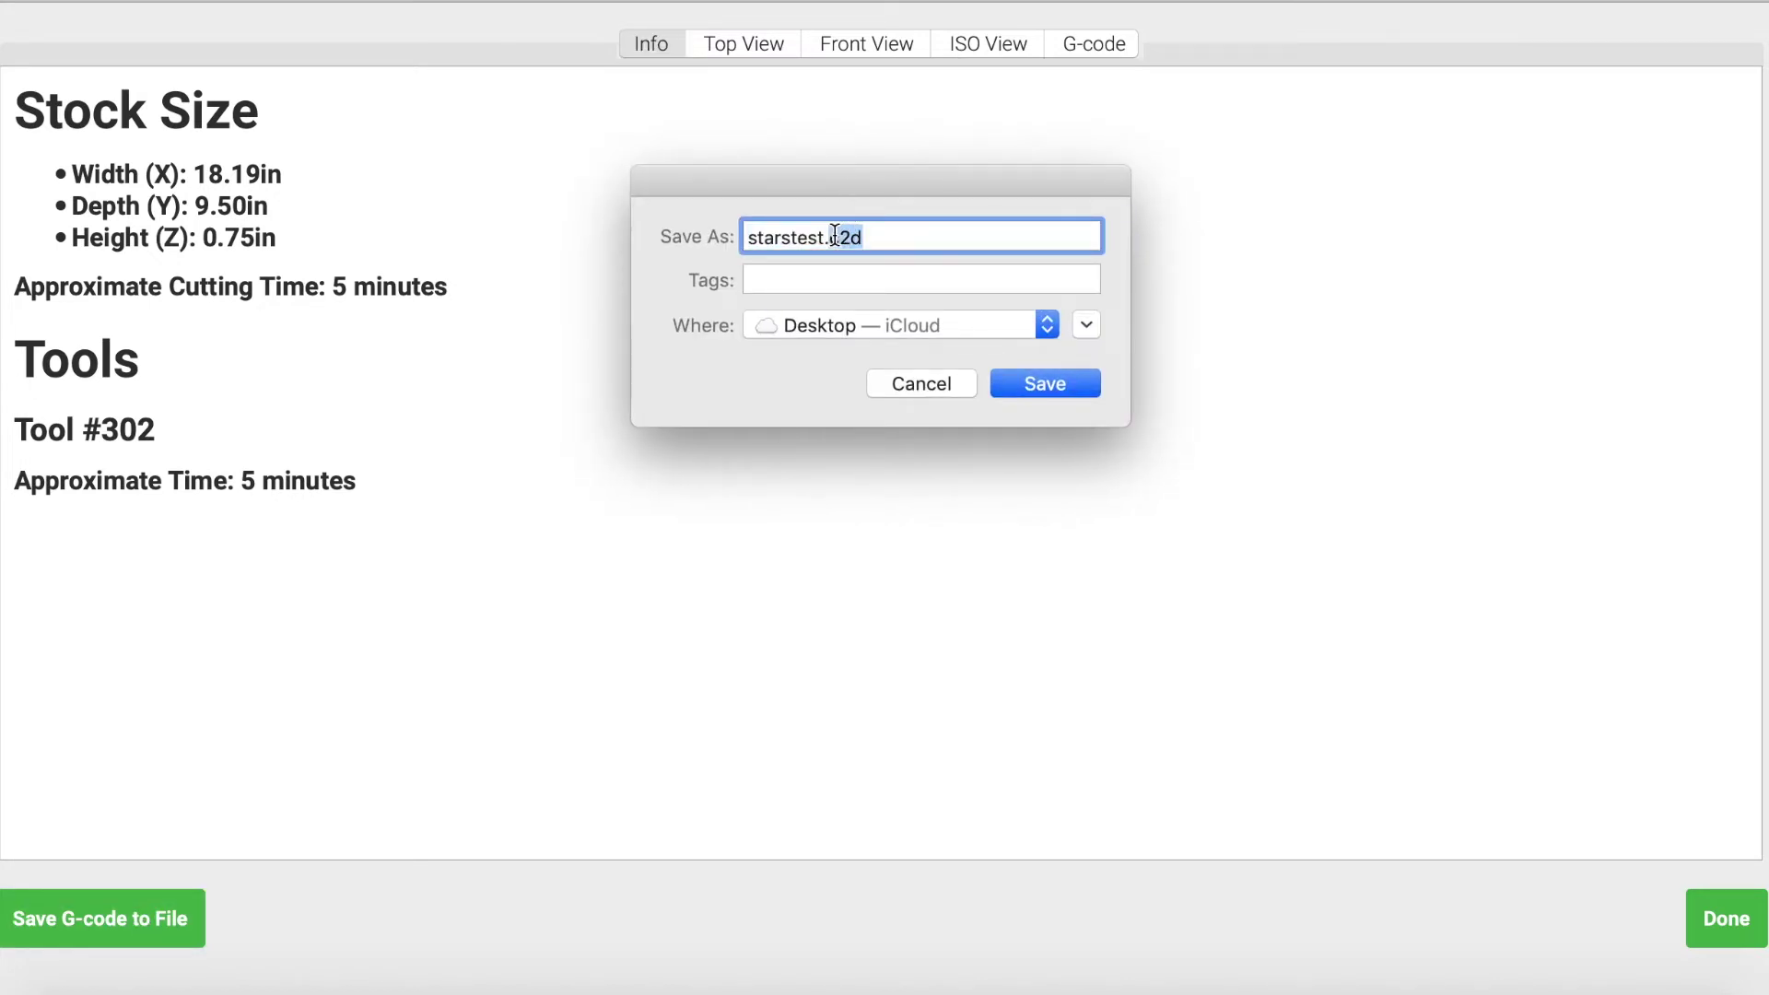
type("n")
left_click(1003, 384)
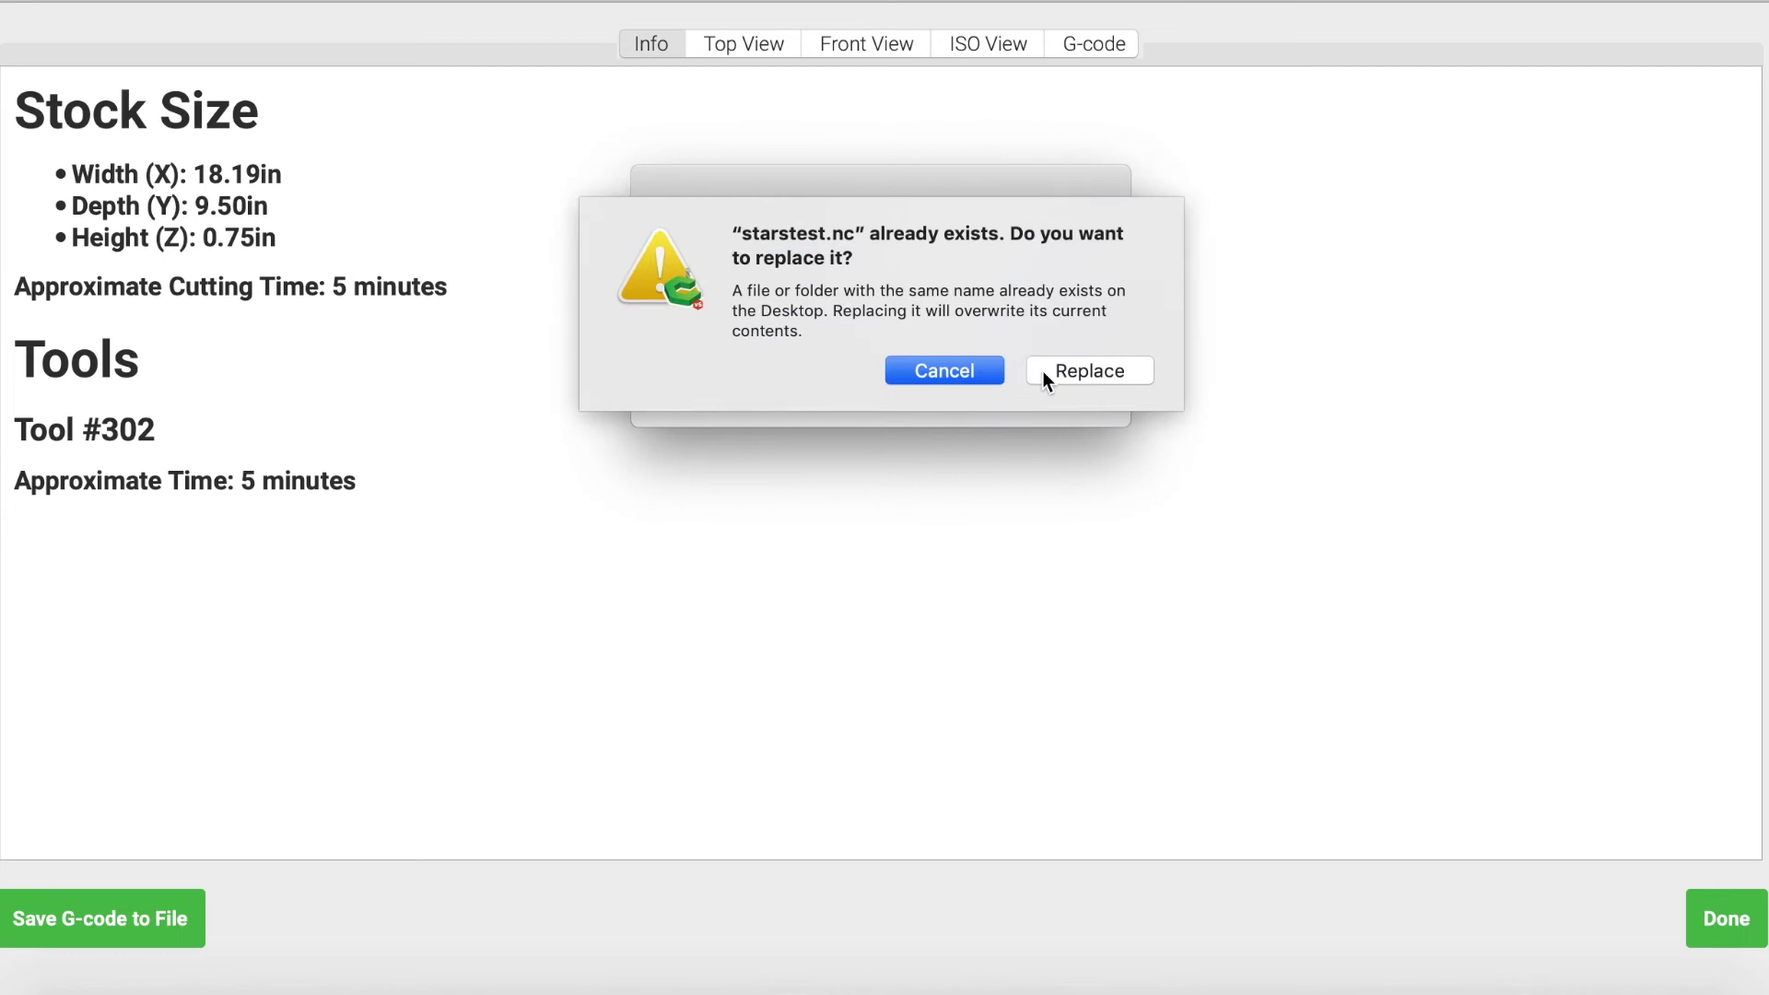
left_click(1048, 370)
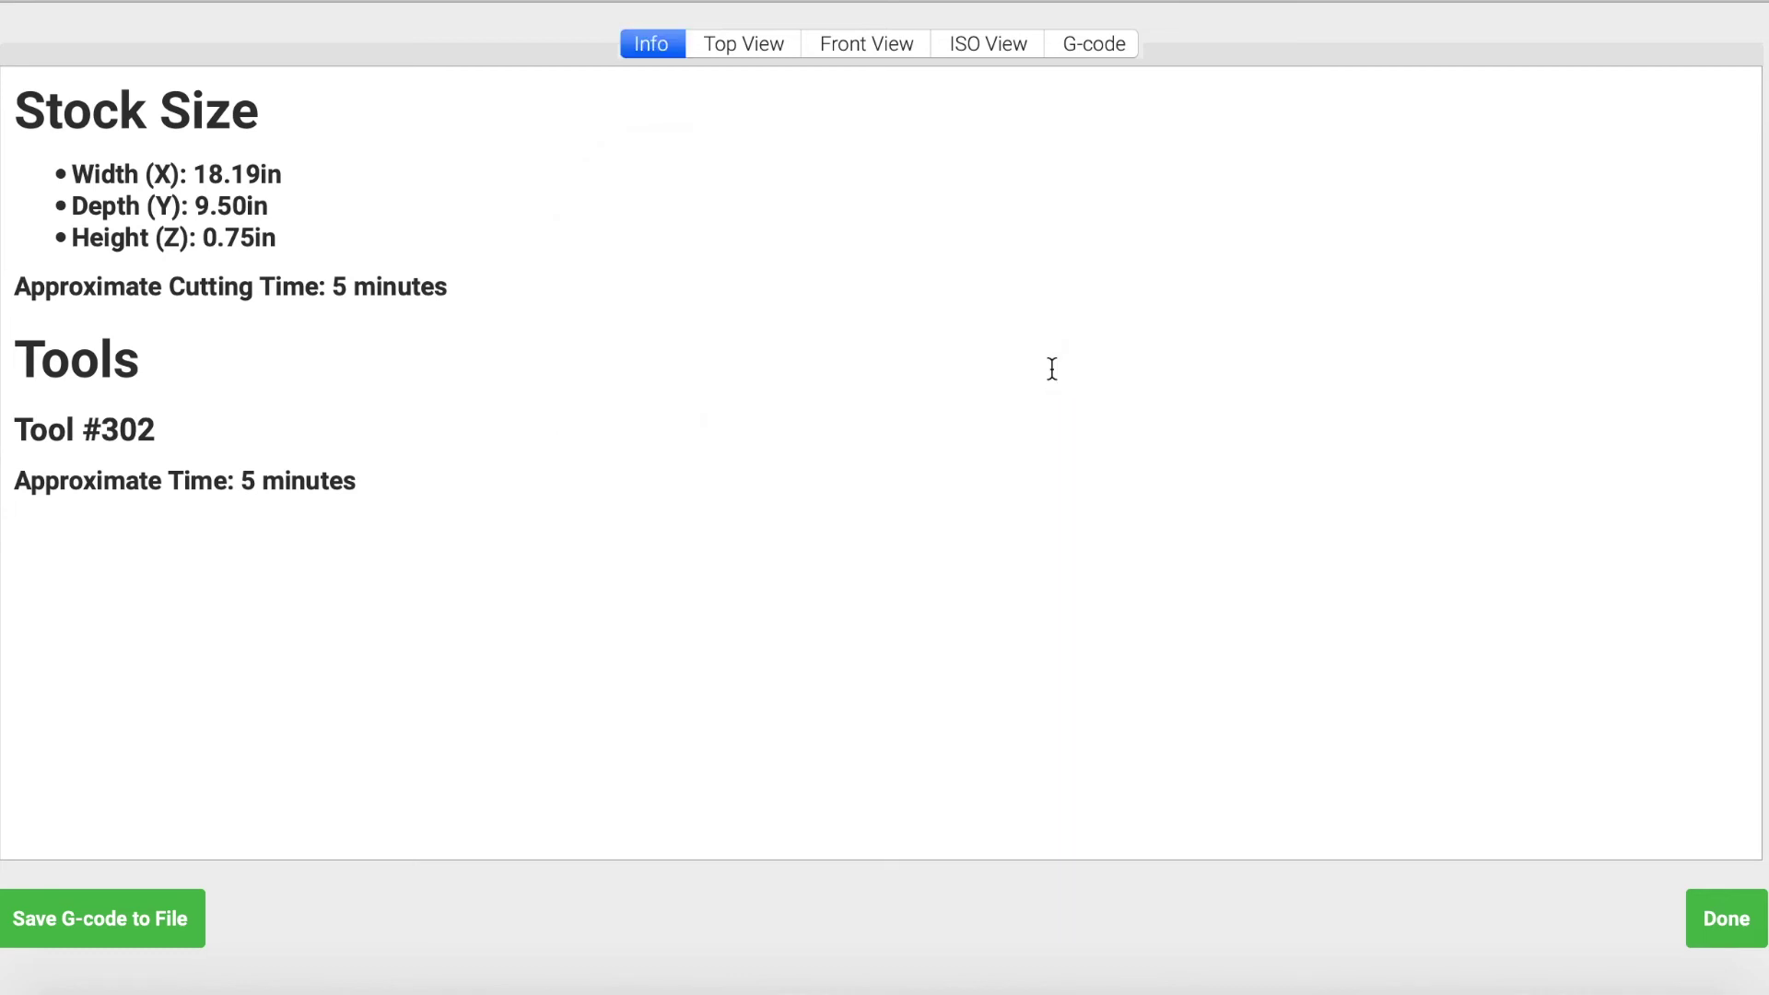
left_click(1696, 919)
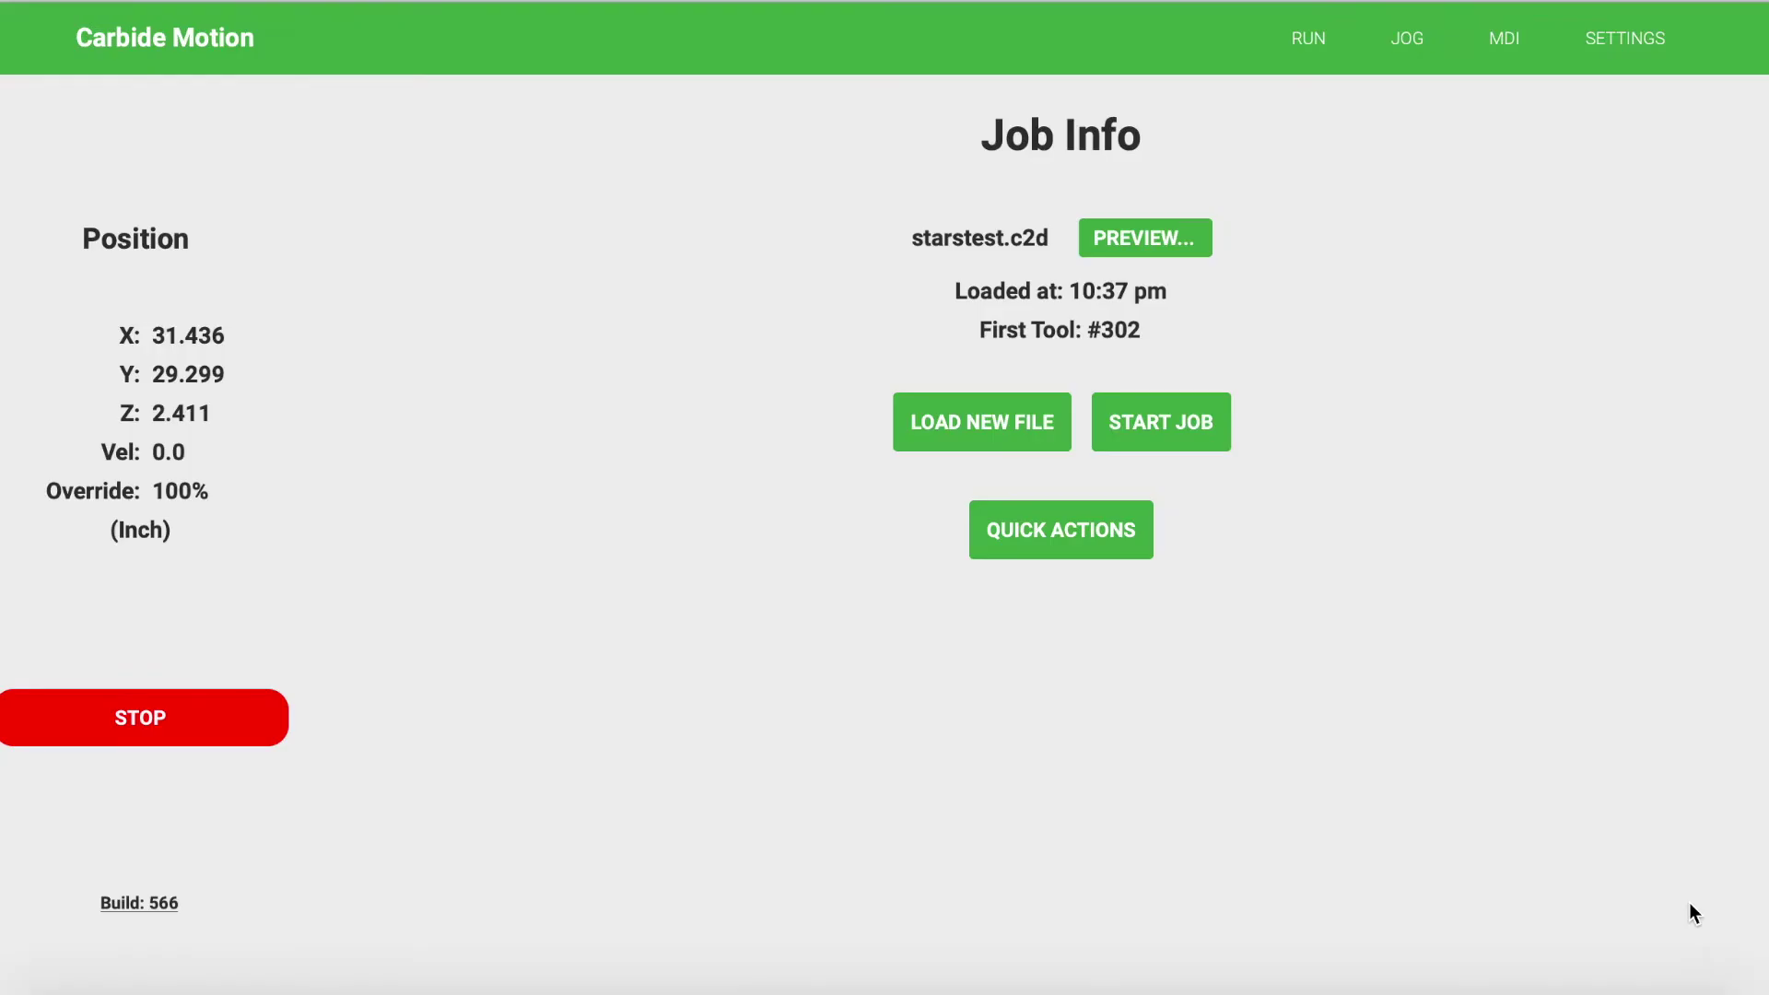
- Load starstest.nc as the Carbide Motion job and close its preview
left_click(1014, 411)
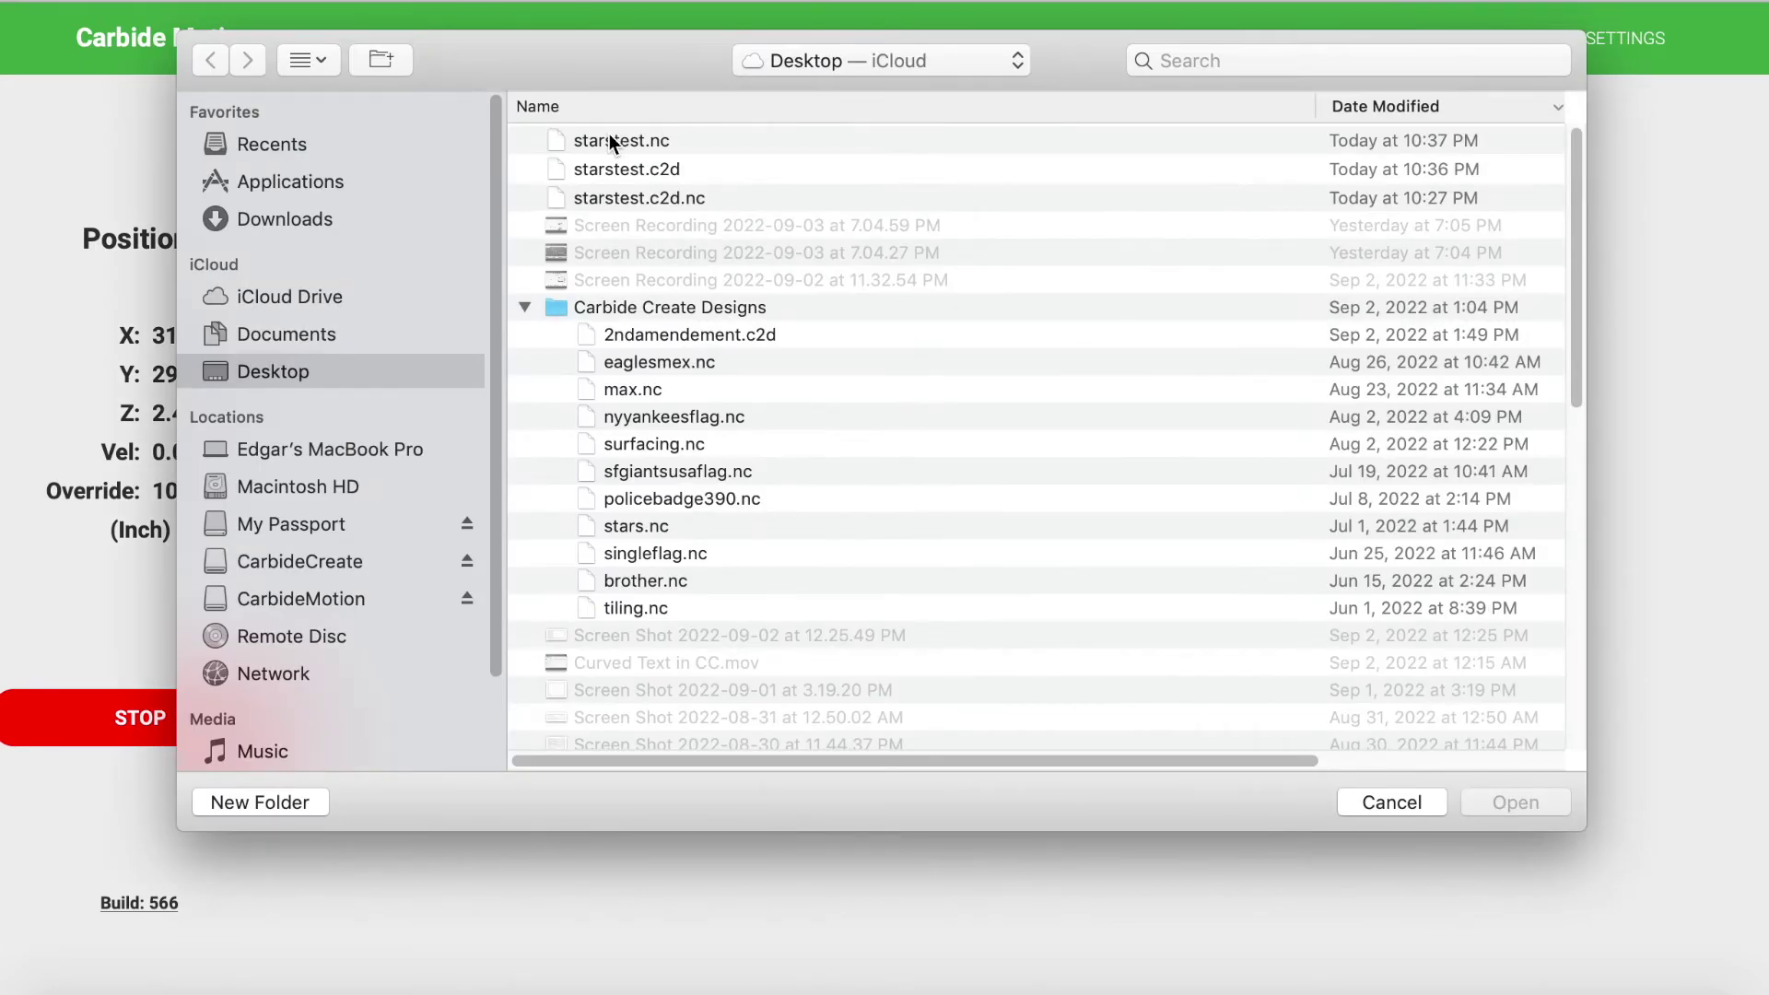
double_click(610, 138)
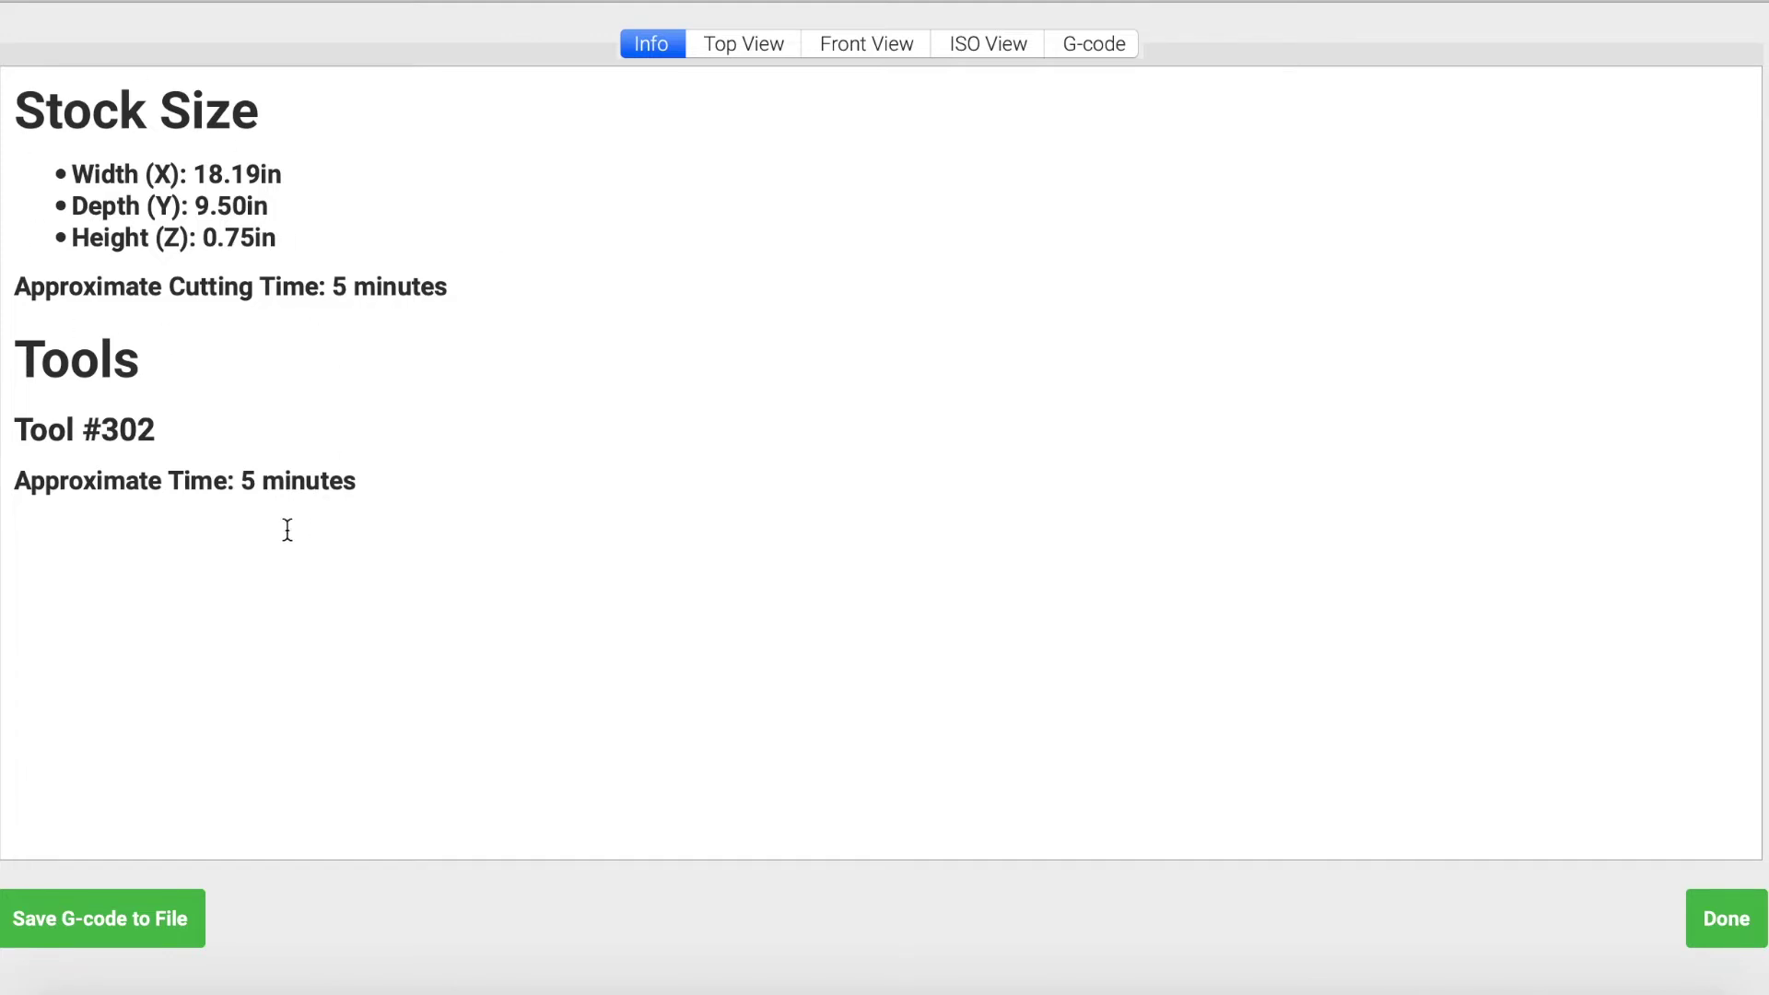
left_click(1695, 912)
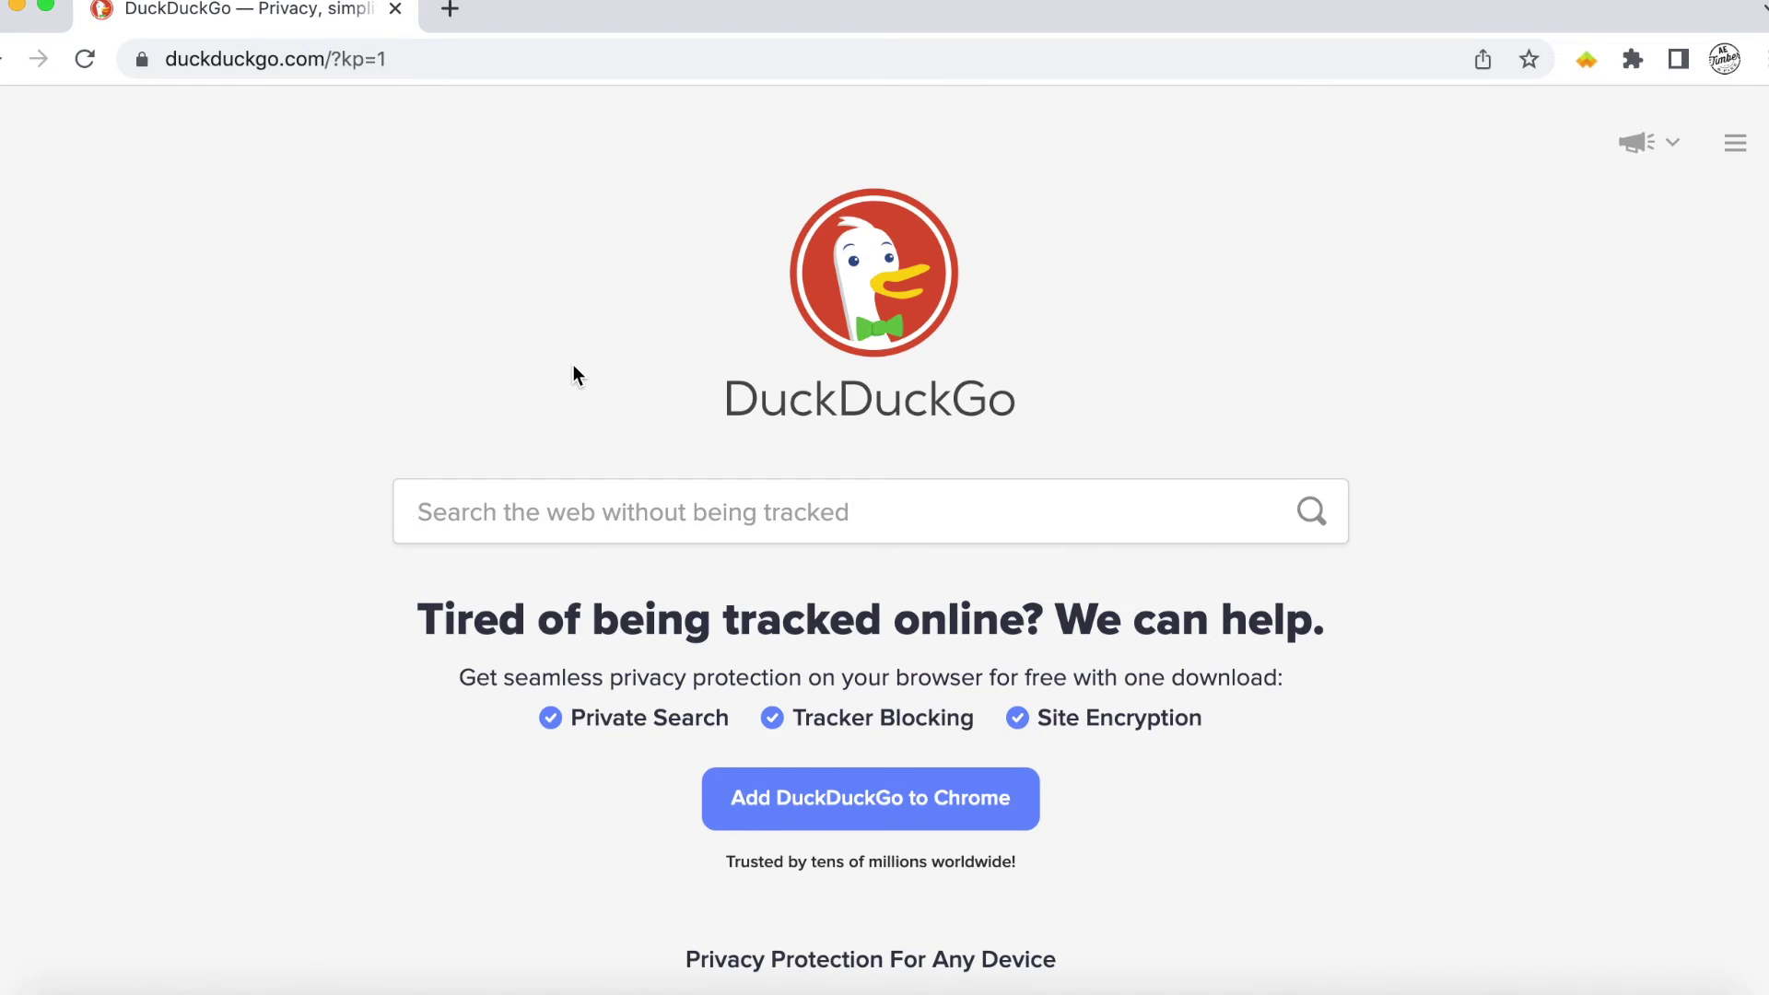
- Search DuckDuckGo for 'carbide 3d gcode export' and open the Extract GCode from Carbide Create V7 result
type("carbide 3d gcode export")
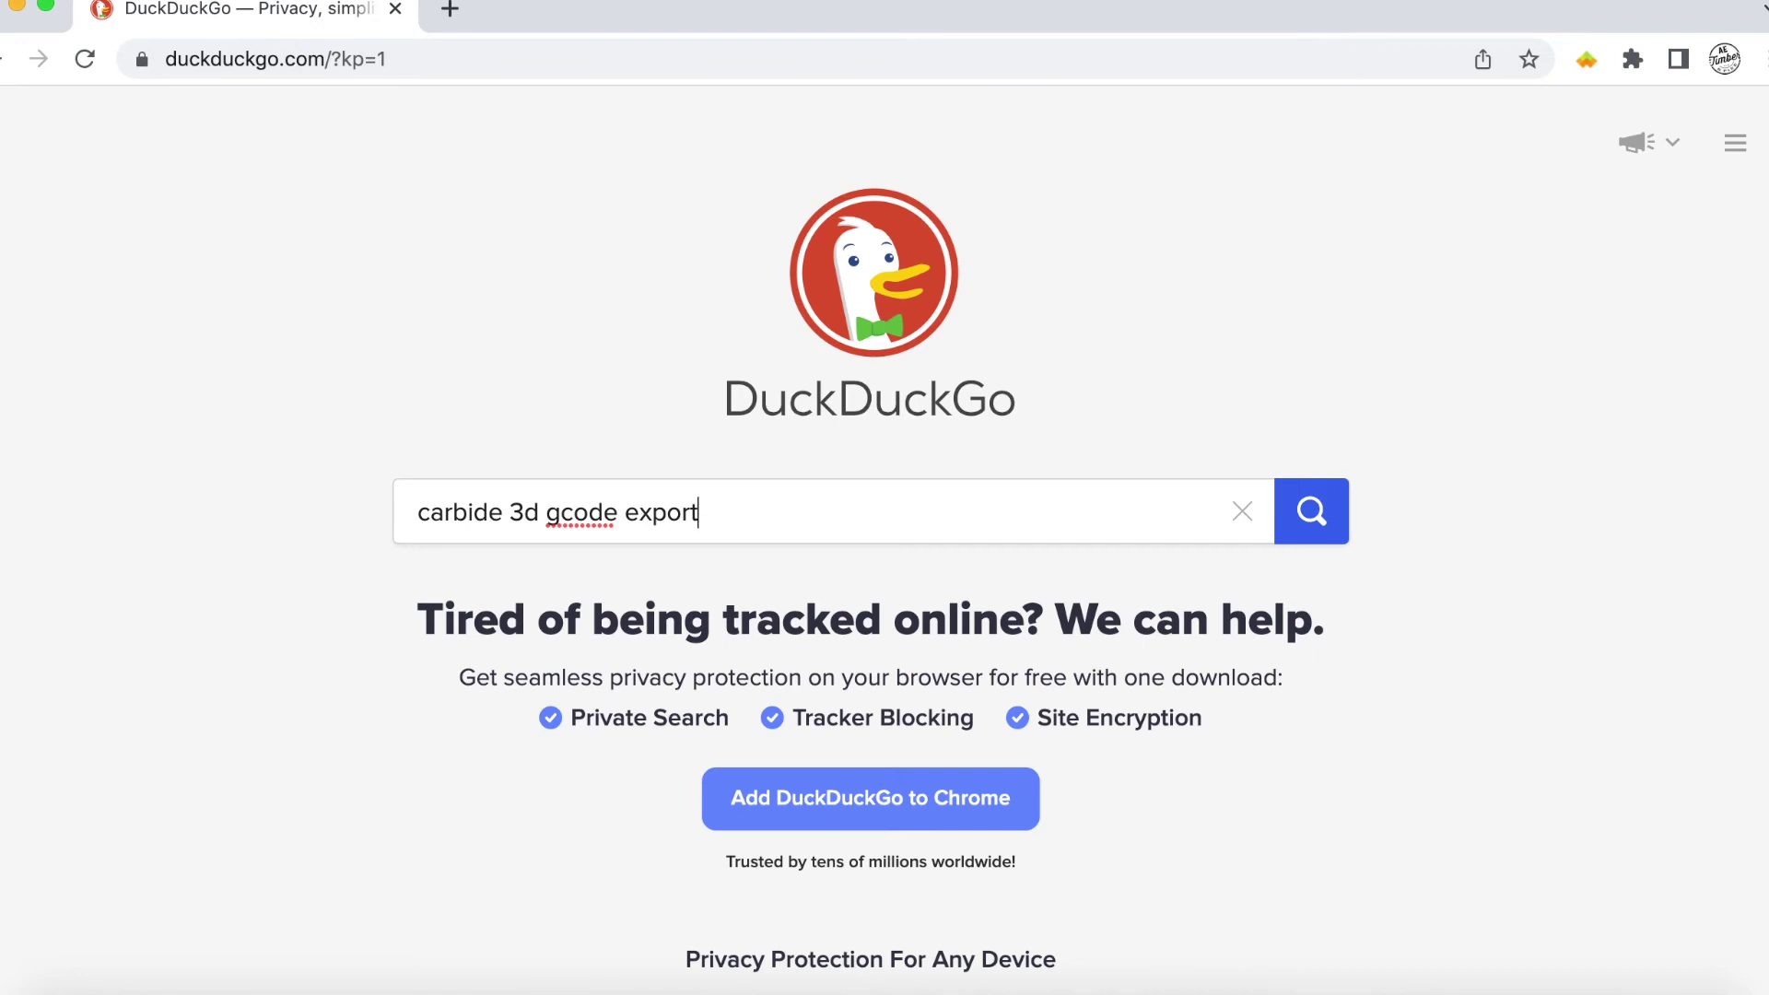
key("Return")
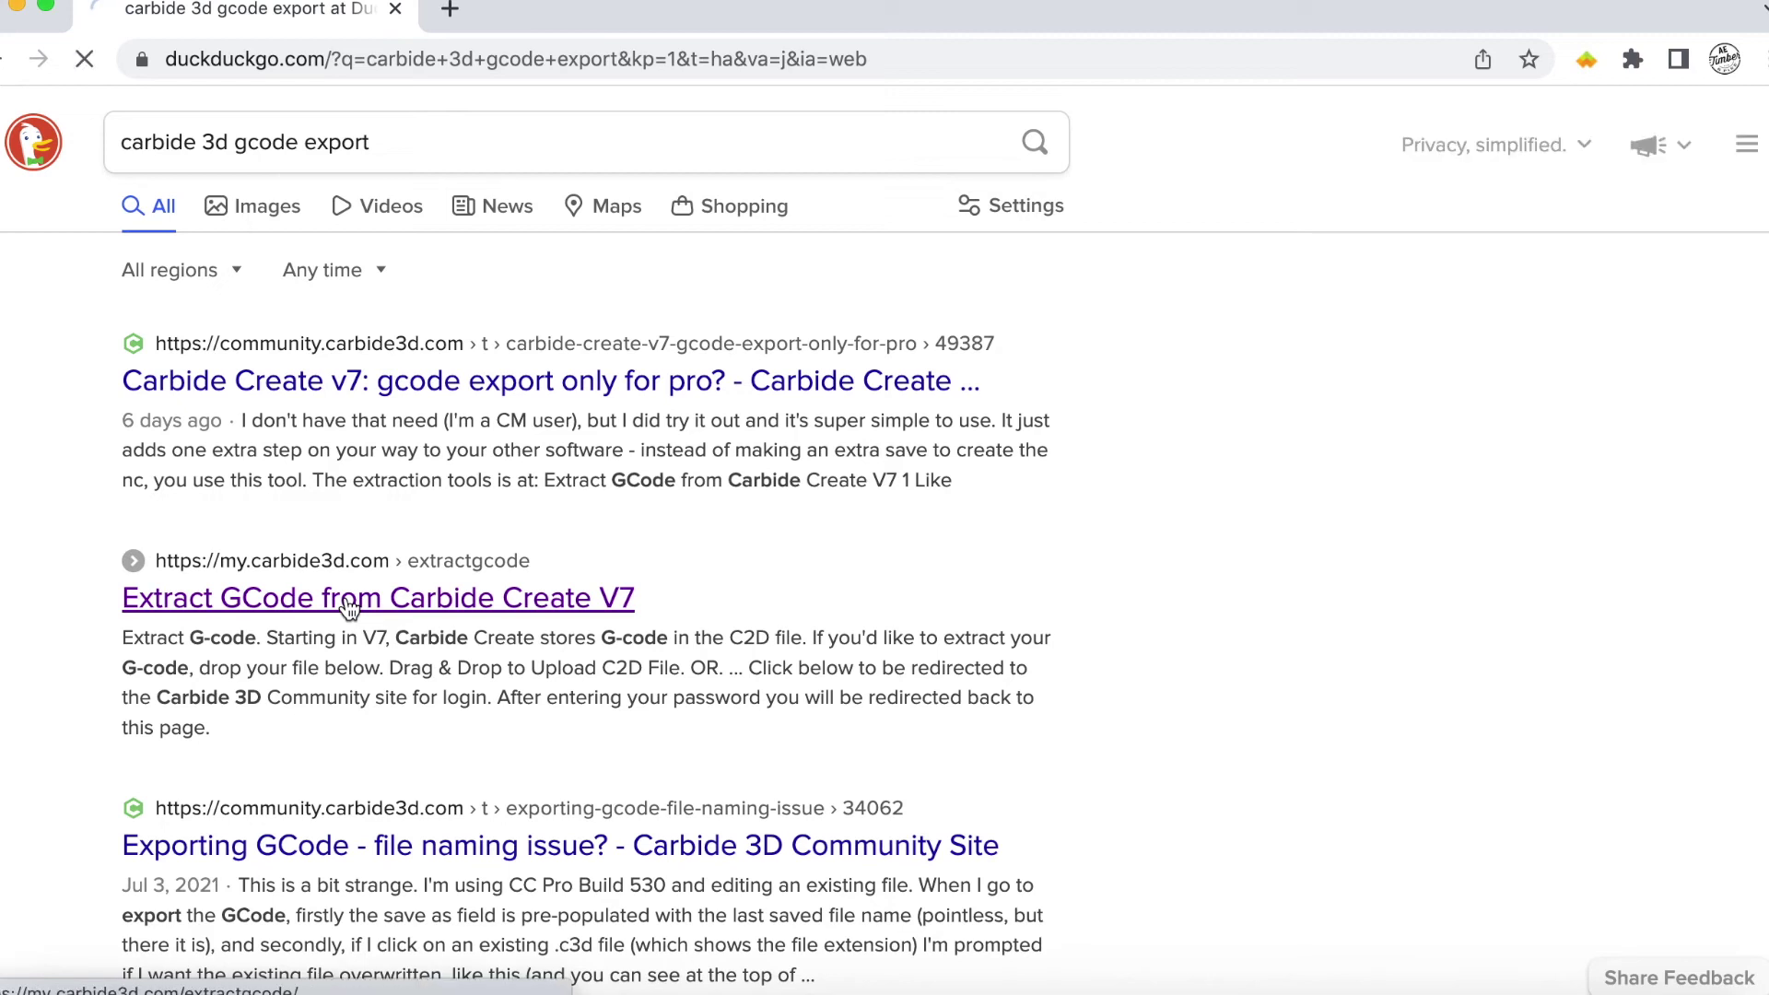
left_click(348, 600)
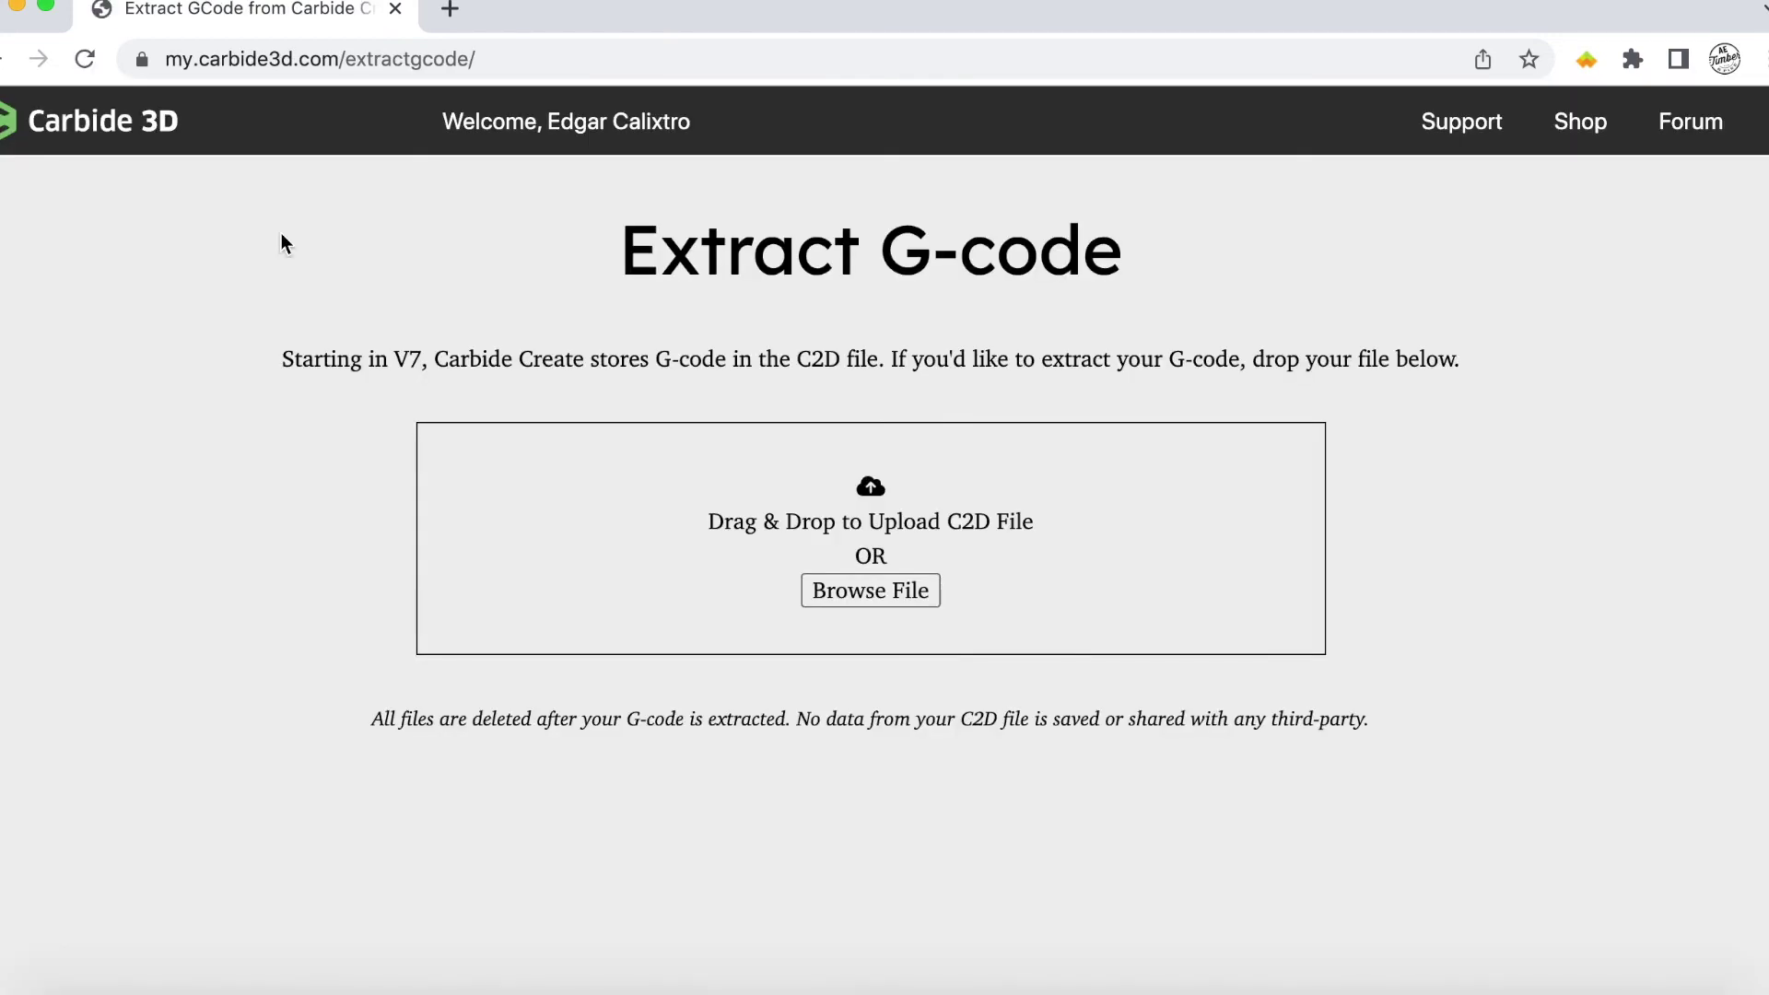
- Upload starstest.c2d to the Extract G-code page and download its G-code as starstest.nc
scroll(280, 234, "down", 1)
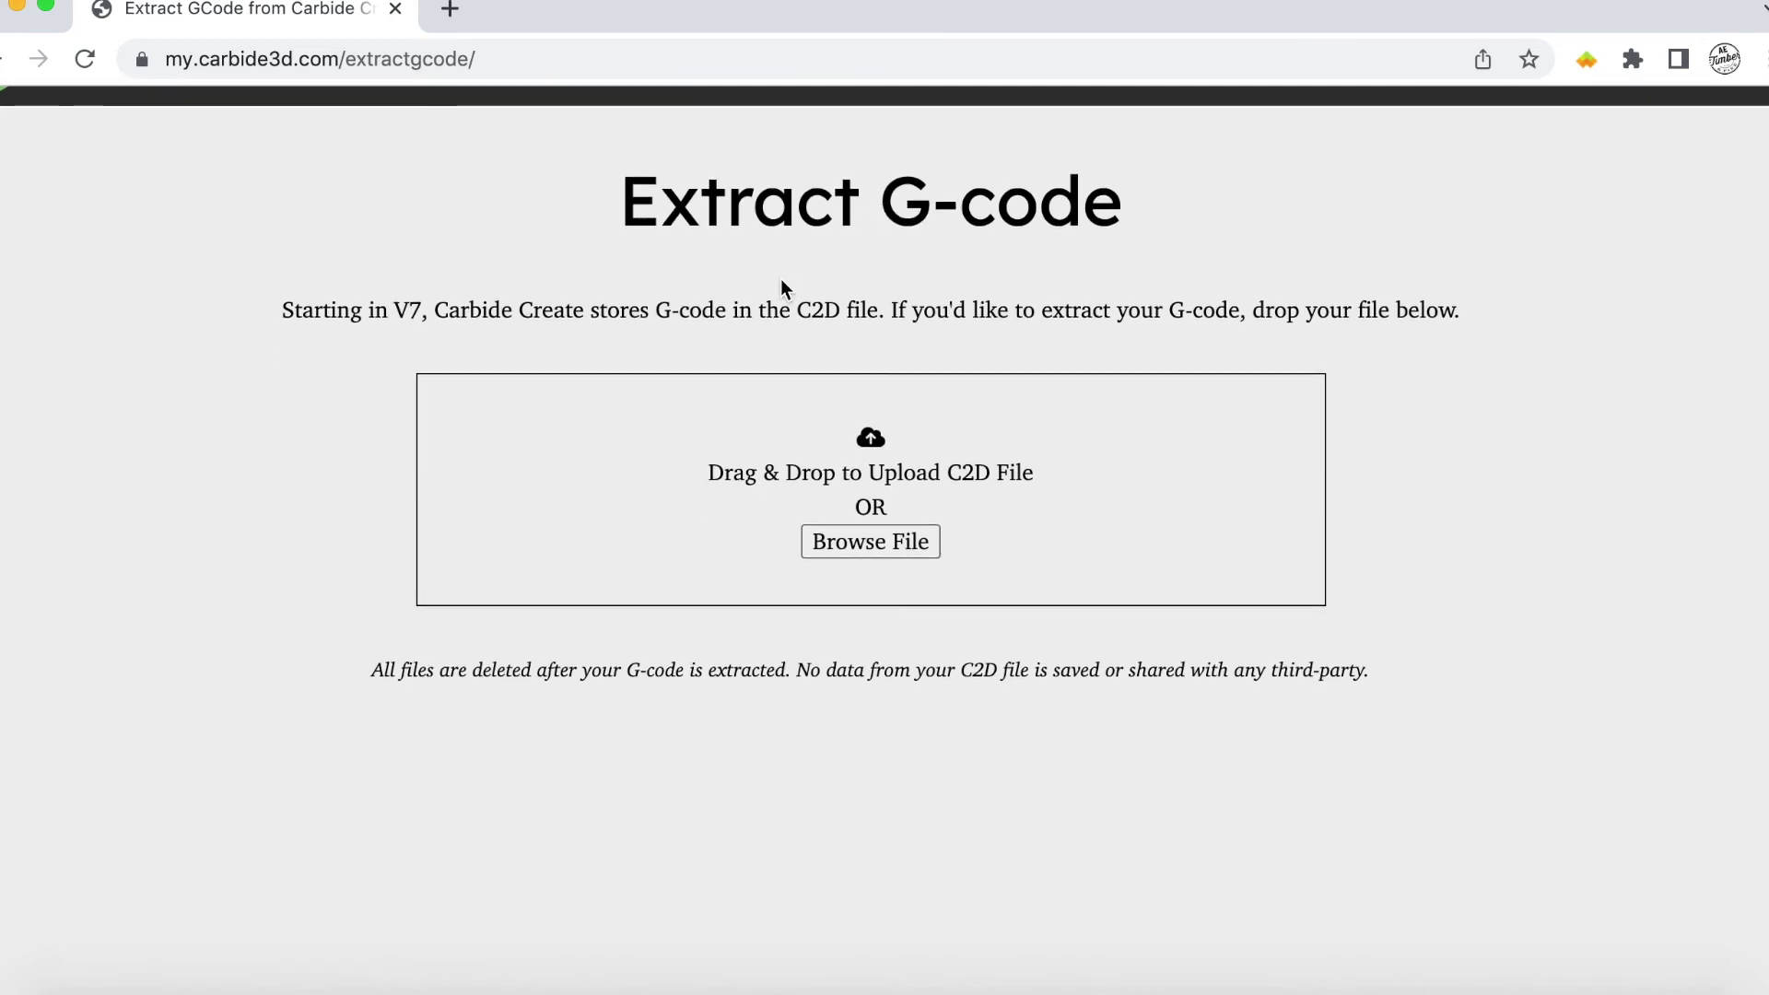
left_click(835, 551)
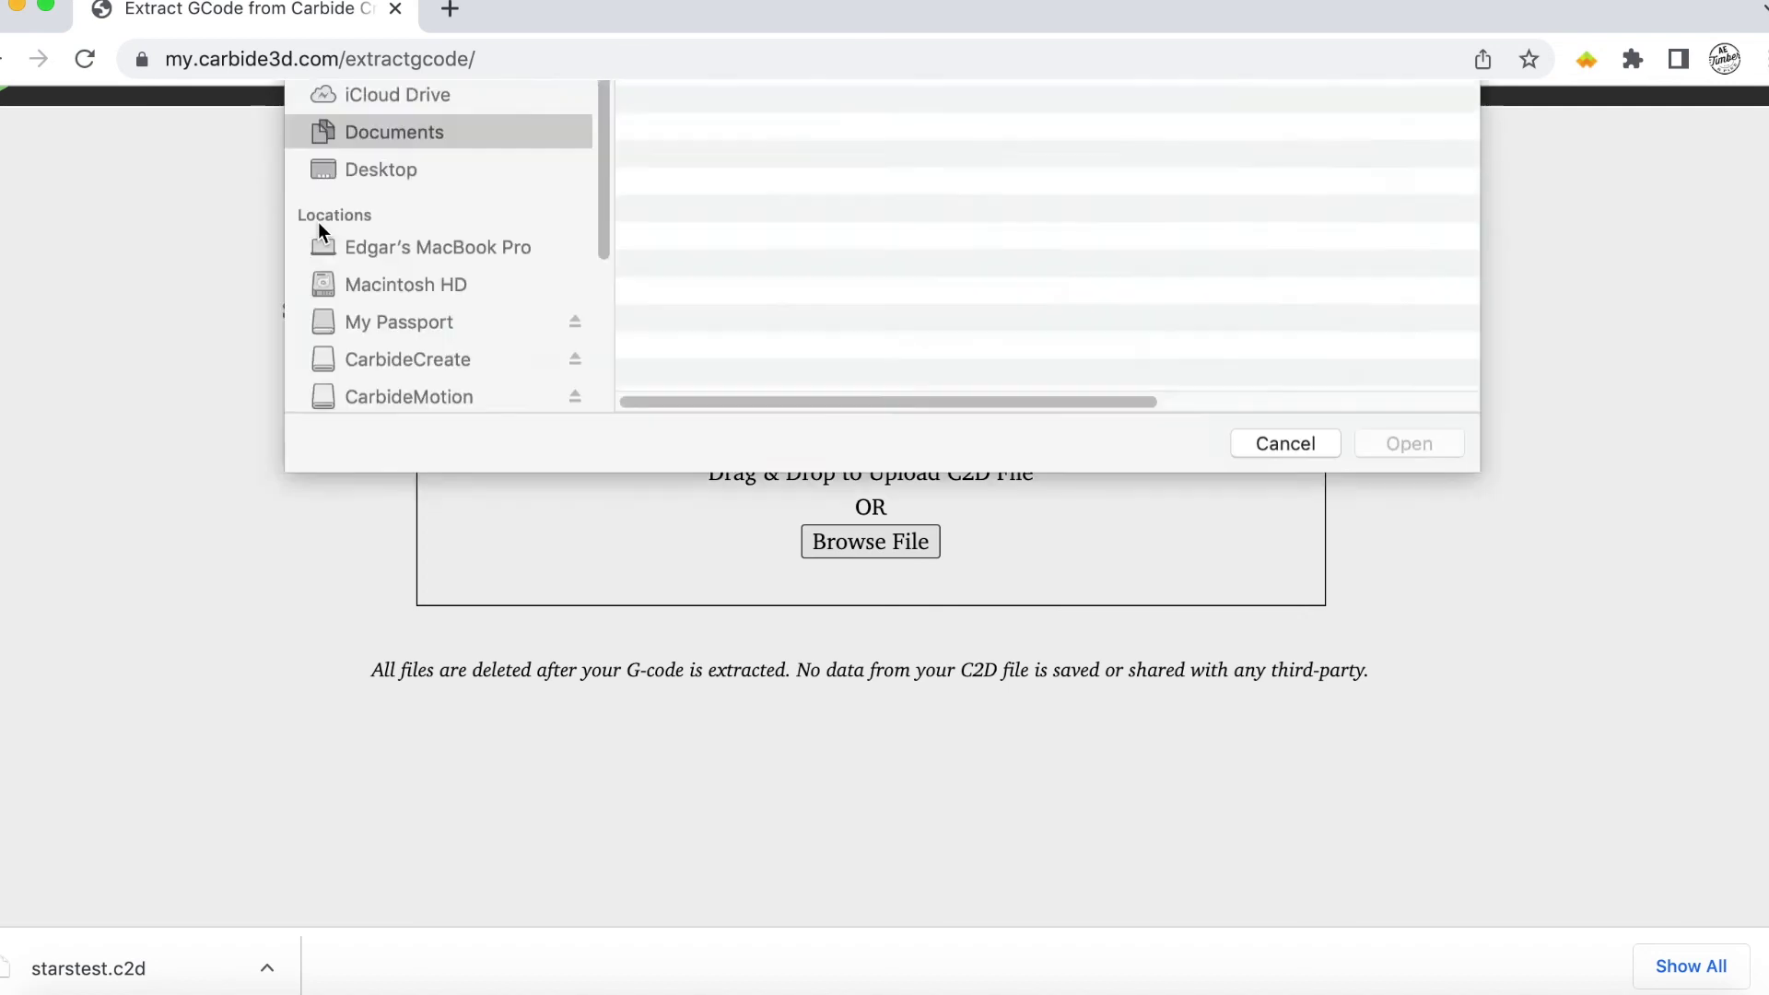
double_click(775, 218)
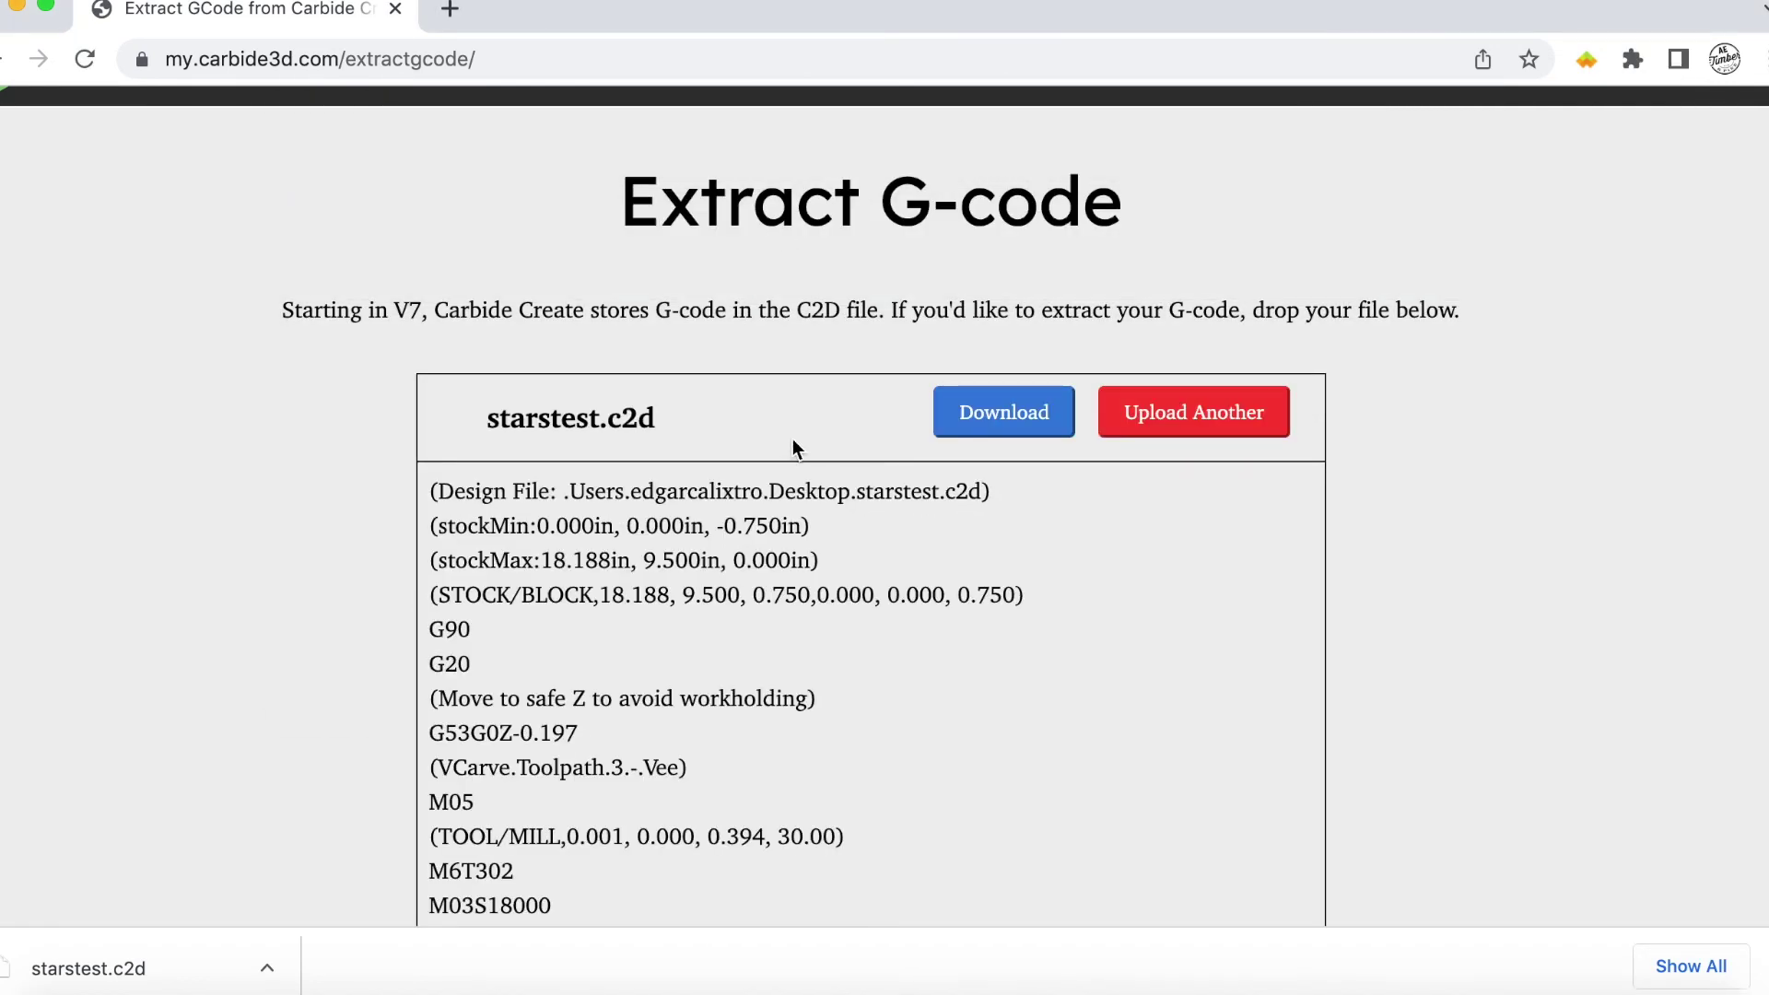
left_click(1030, 416)
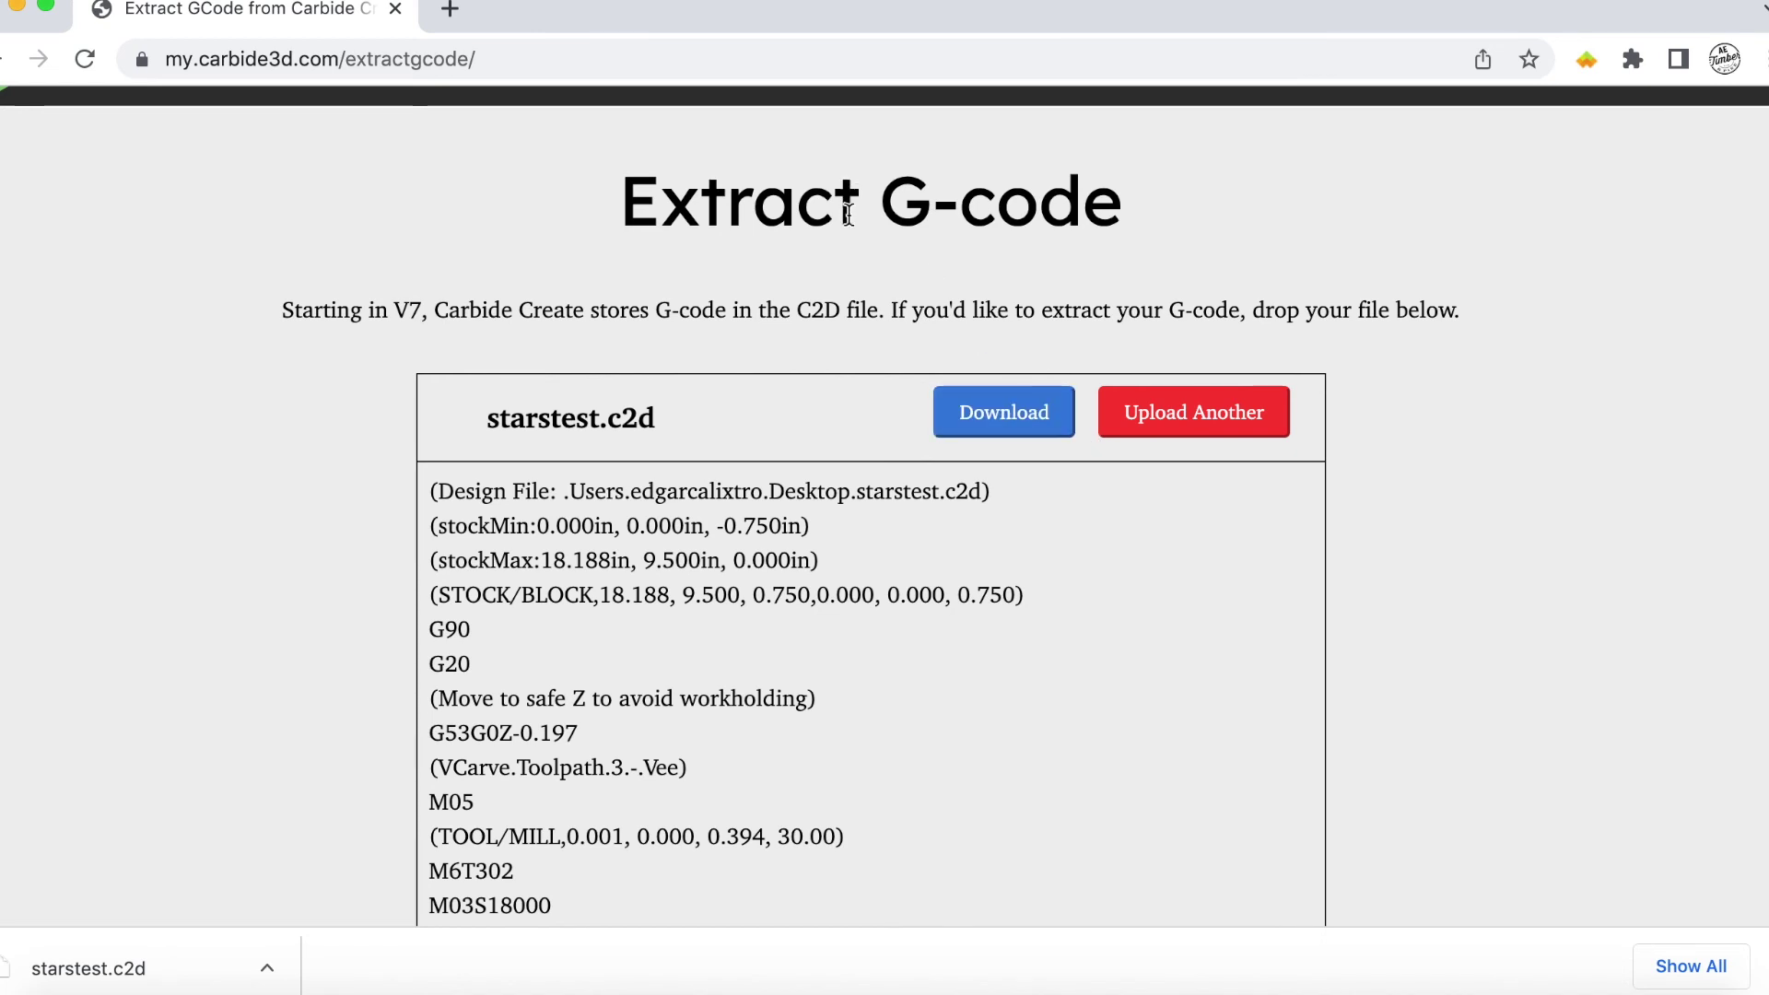
left_click(962, 411)
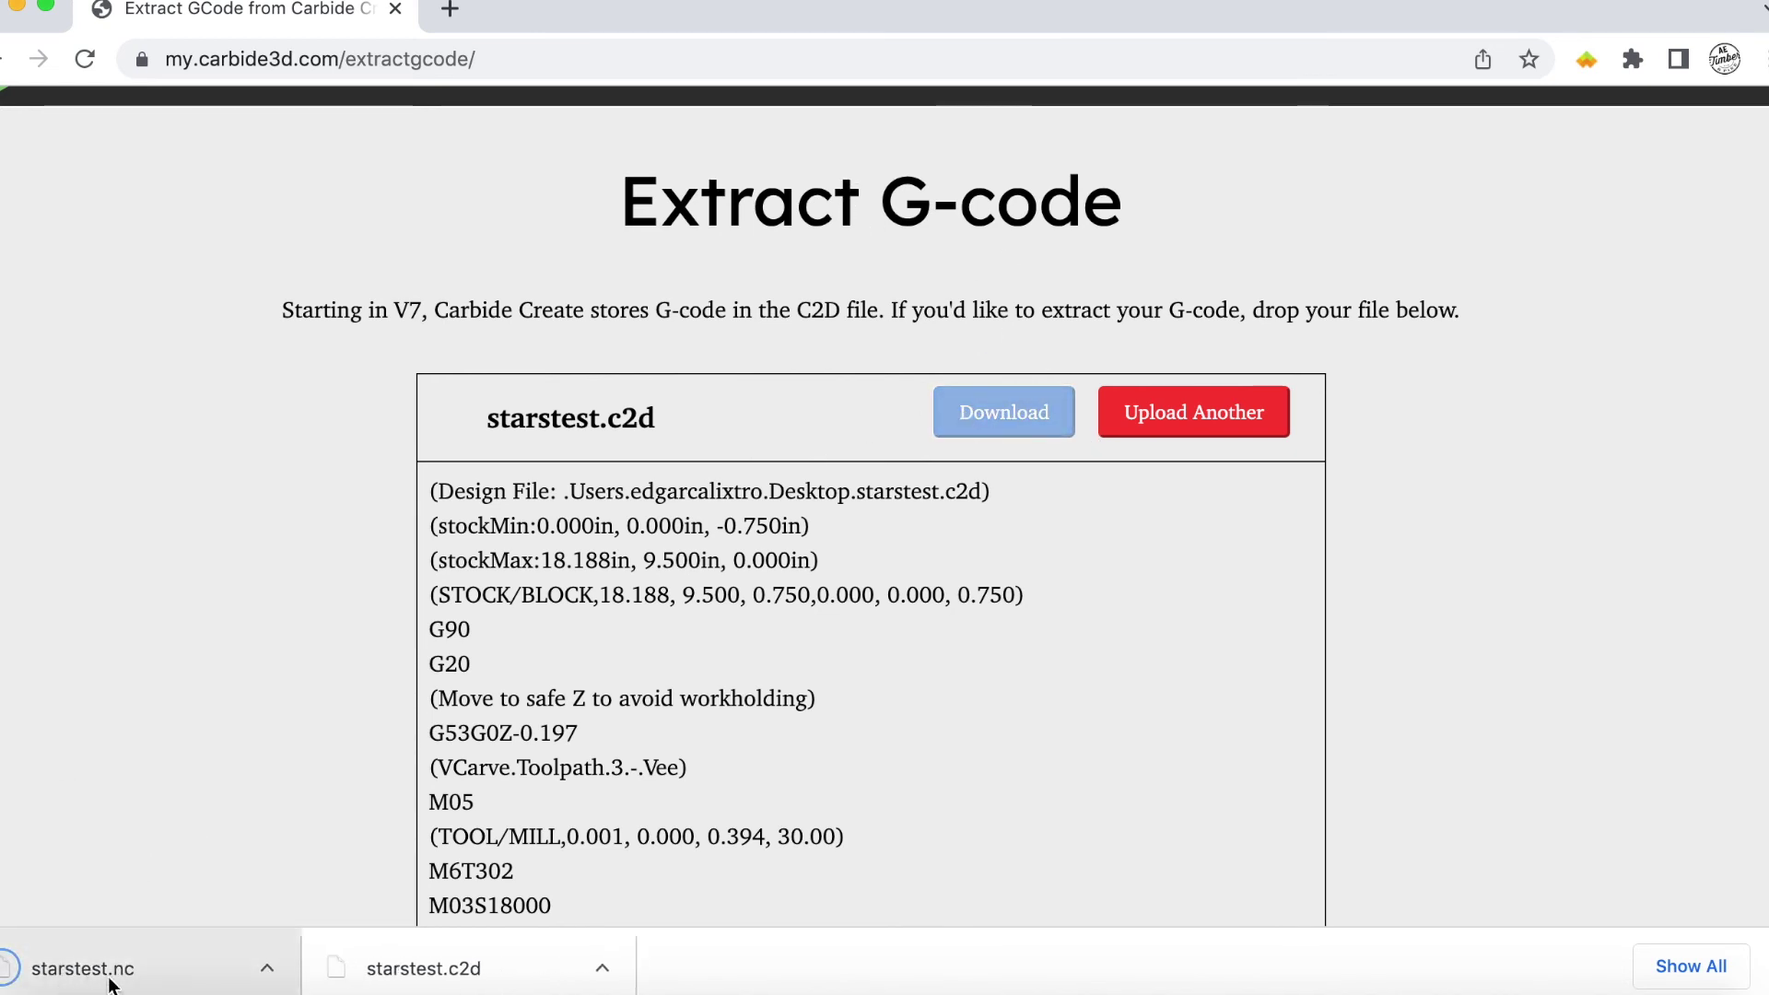